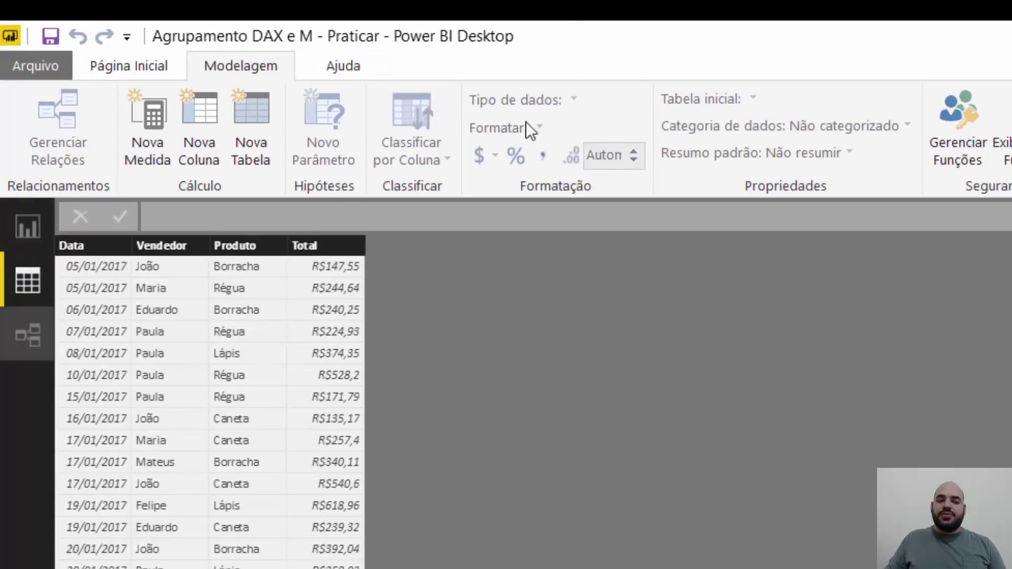
Open the query editor, create a reference query from fVendas and show the formula bar.
left_click(144, 65)
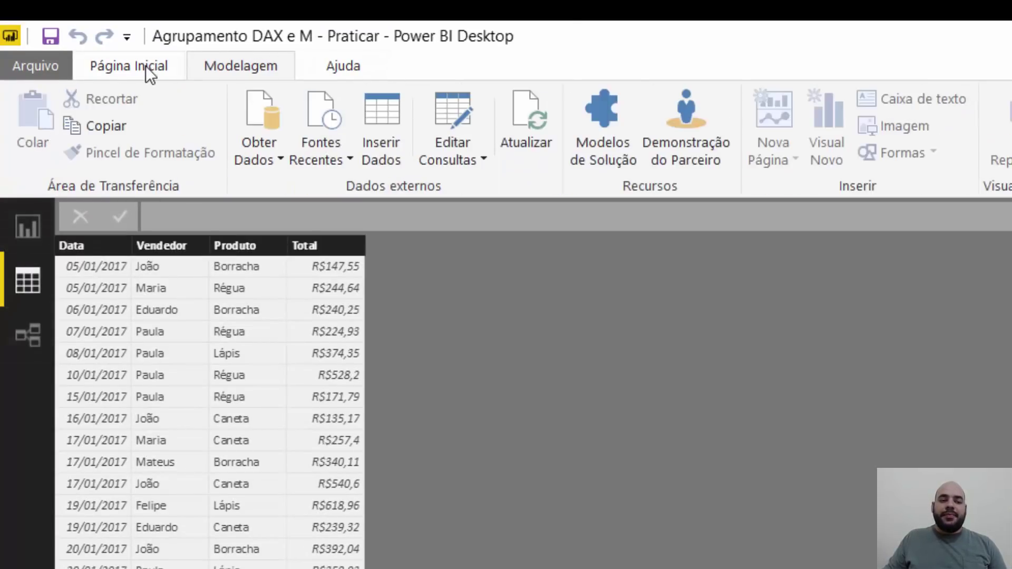
left_click(441, 109)
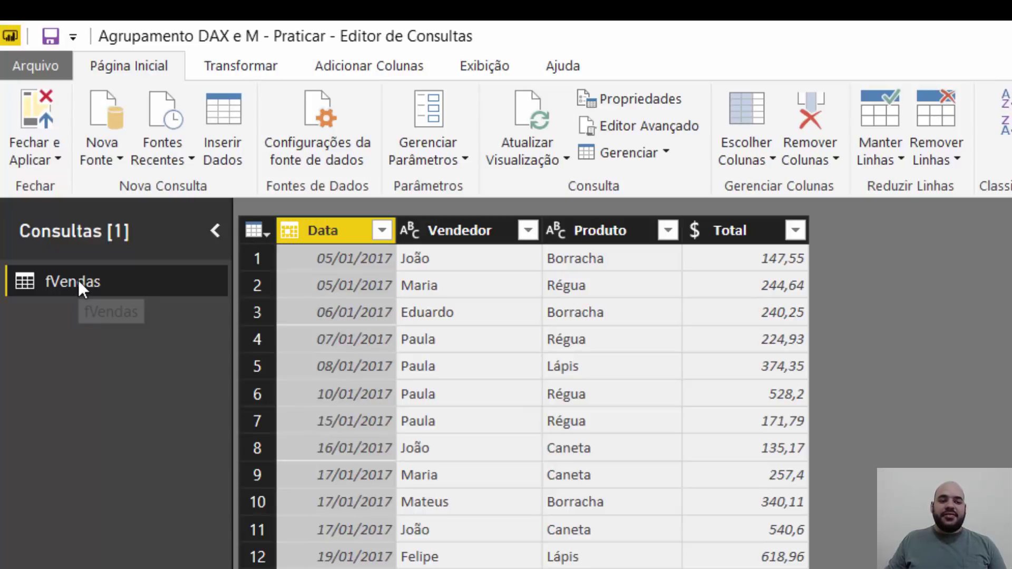
right_click(78, 282)
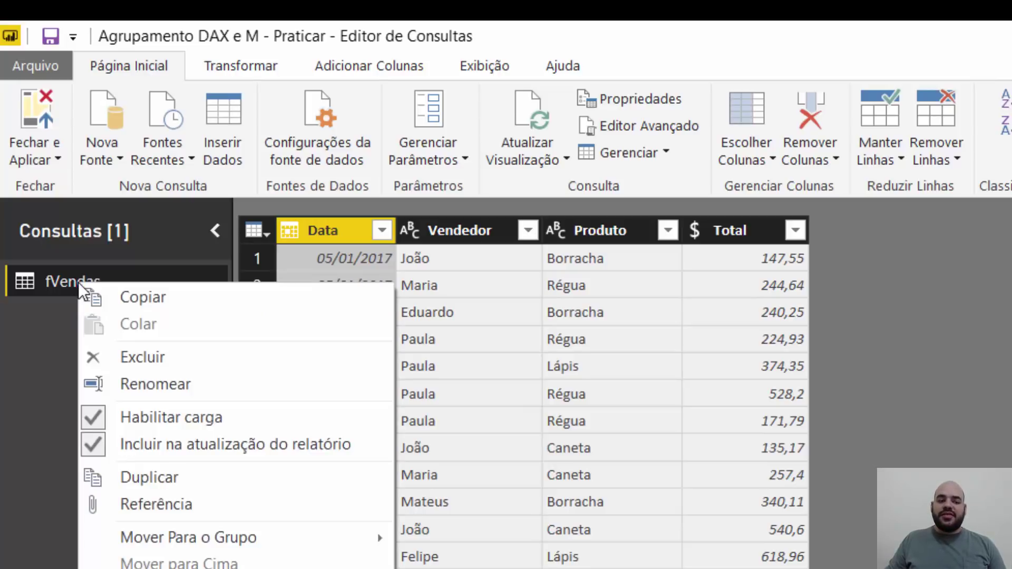
left_click(169, 504)
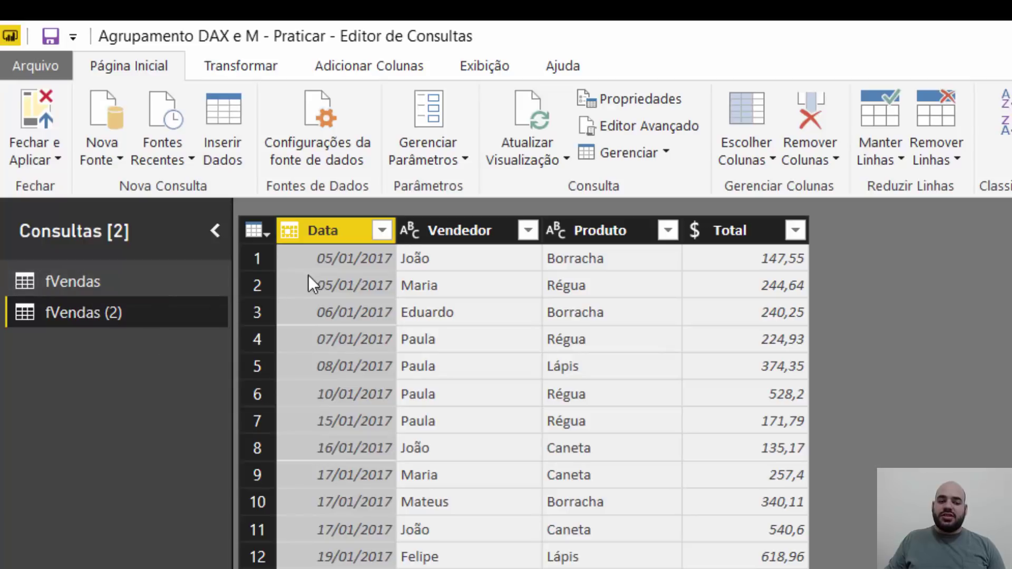
left_click(499, 67)
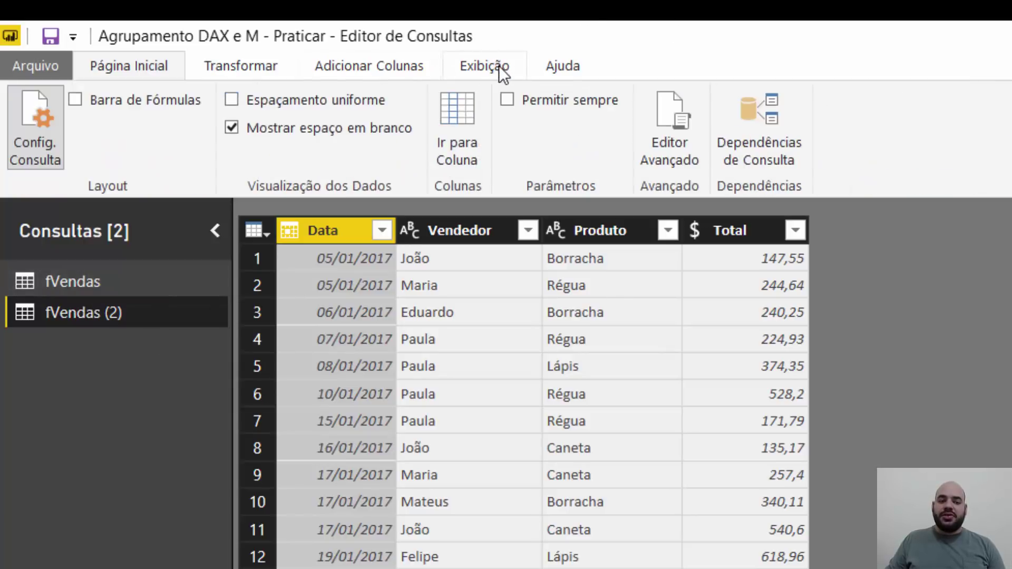
left_click(149, 101)
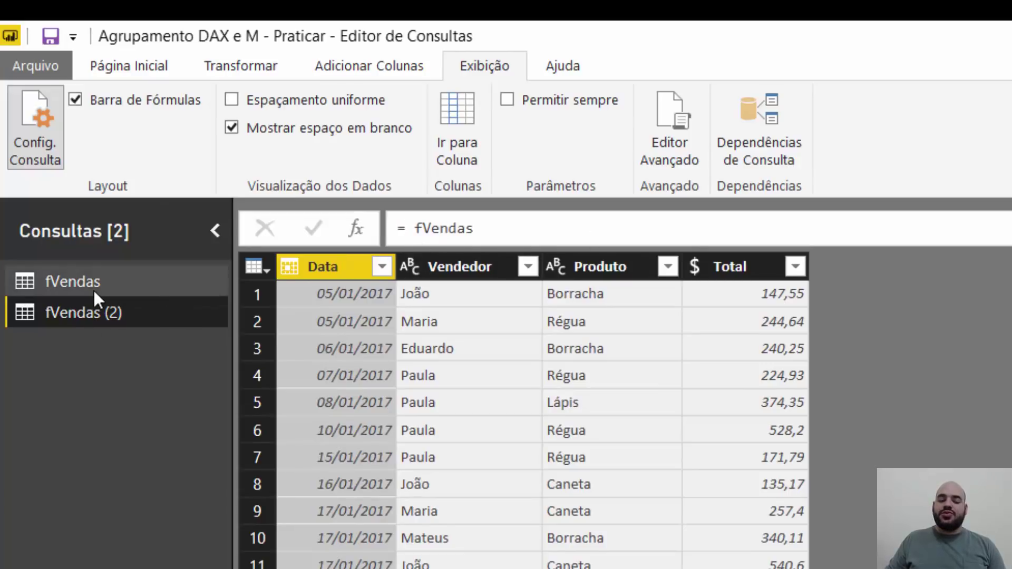
Rename the fVendas (2) query as ExercicioM.
double_click(83, 316)
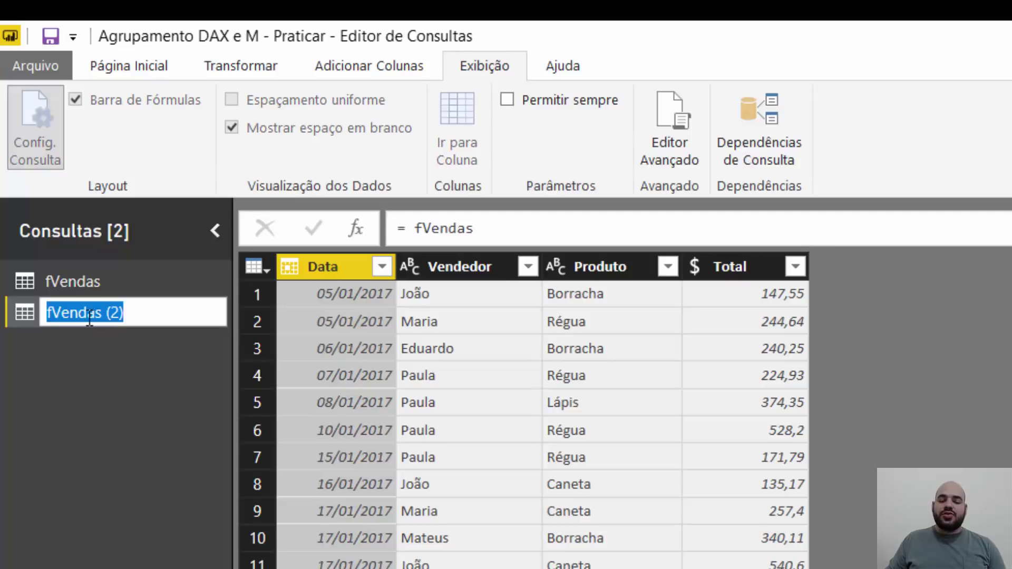
type("Ex")
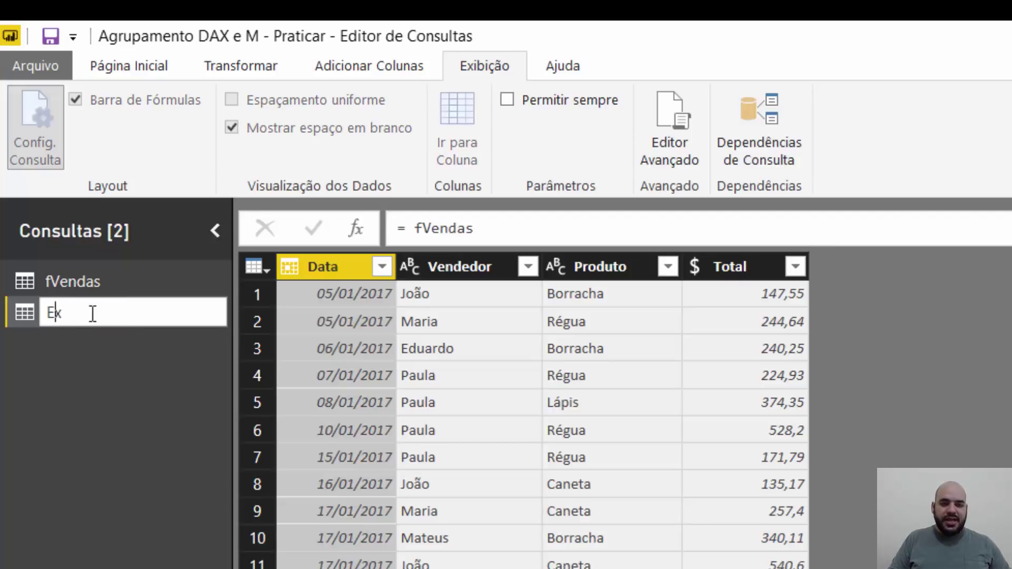
type("ercicM")
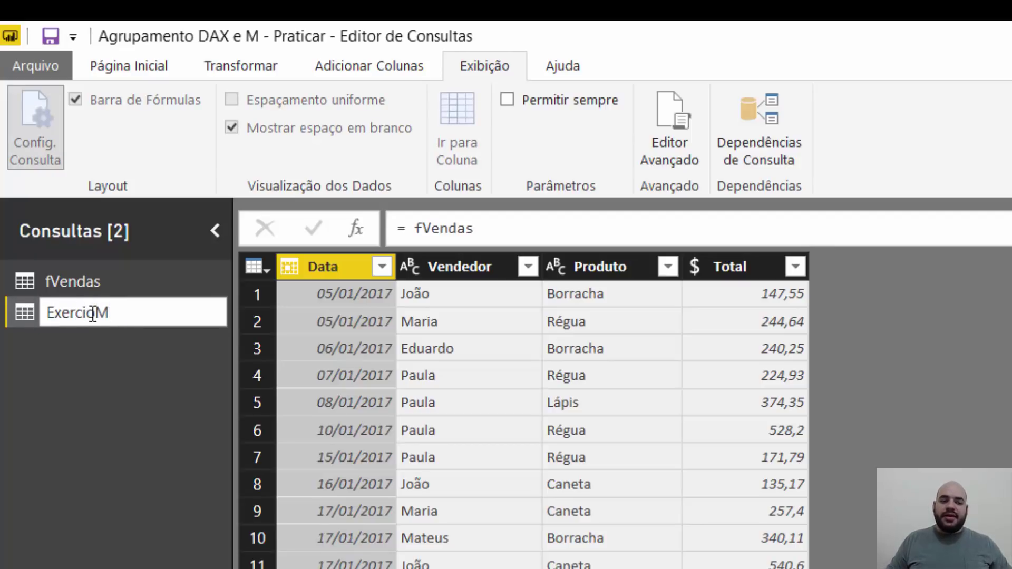
key("Return")
double_click(89, 312)
type("E")
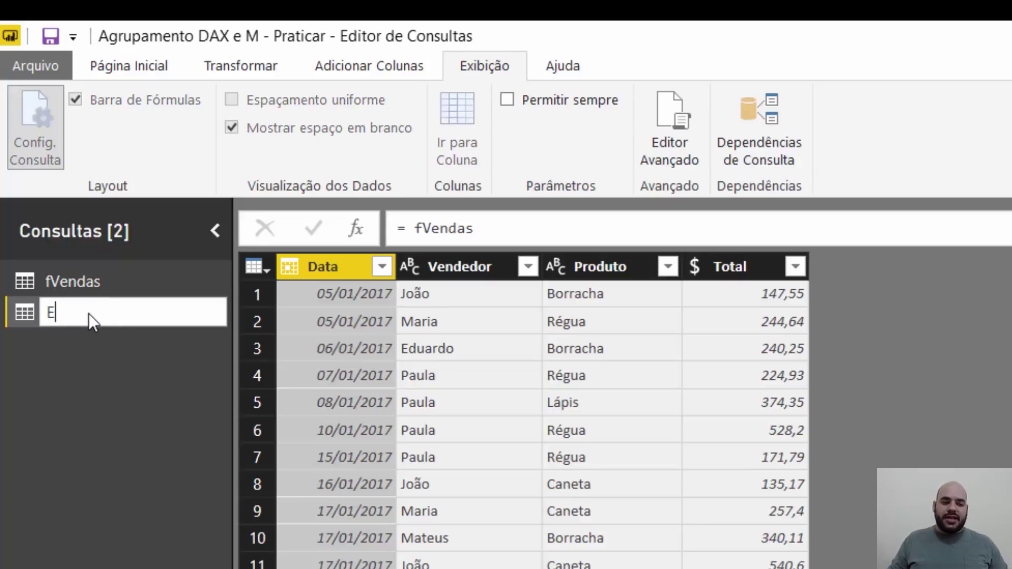
type("xercicioM")
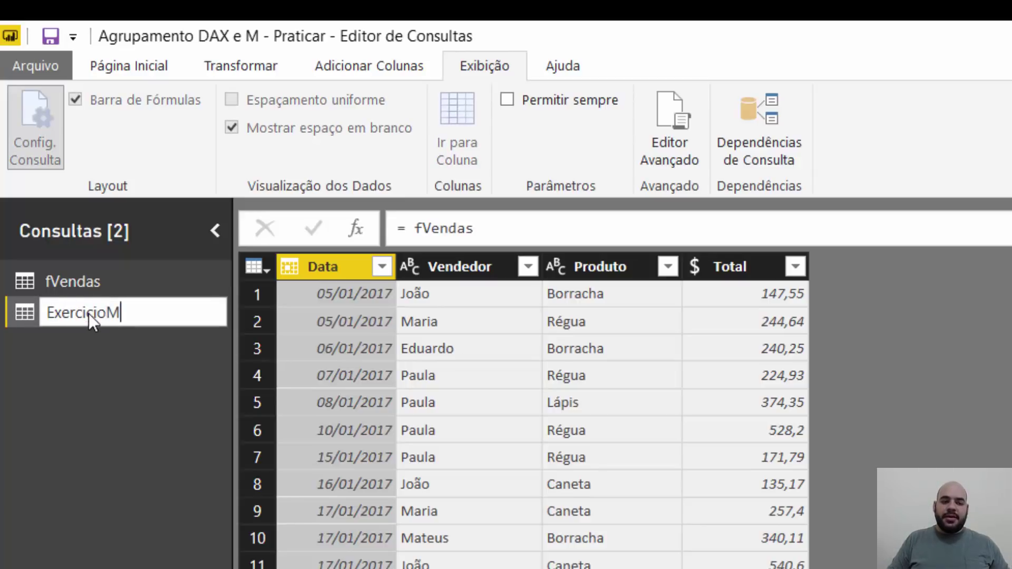
key("Return")
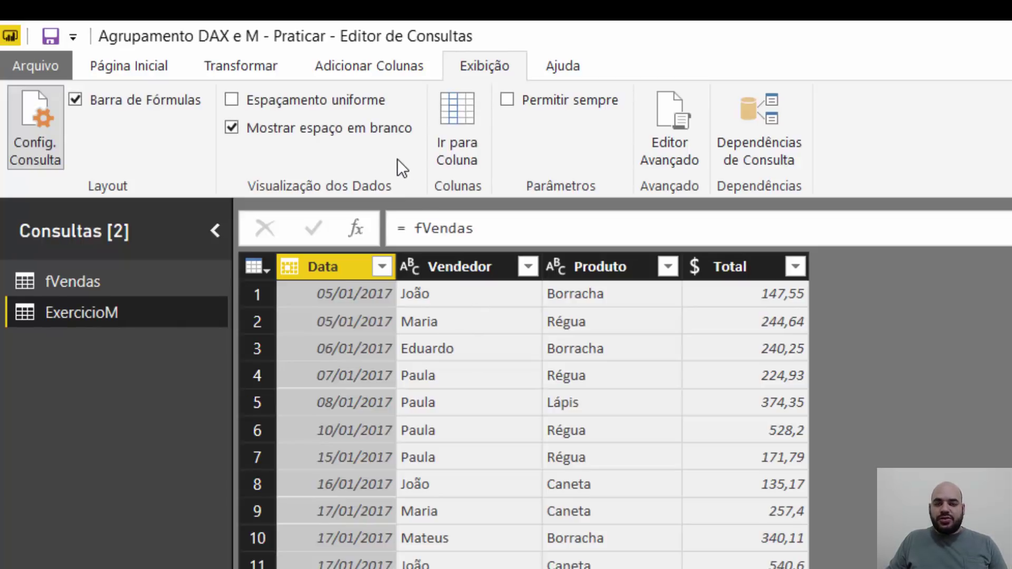
Start a basic Group By (Agrupar por) on the ExercicioM query, using Vendedor as the grouping column.
left_click(152, 67)
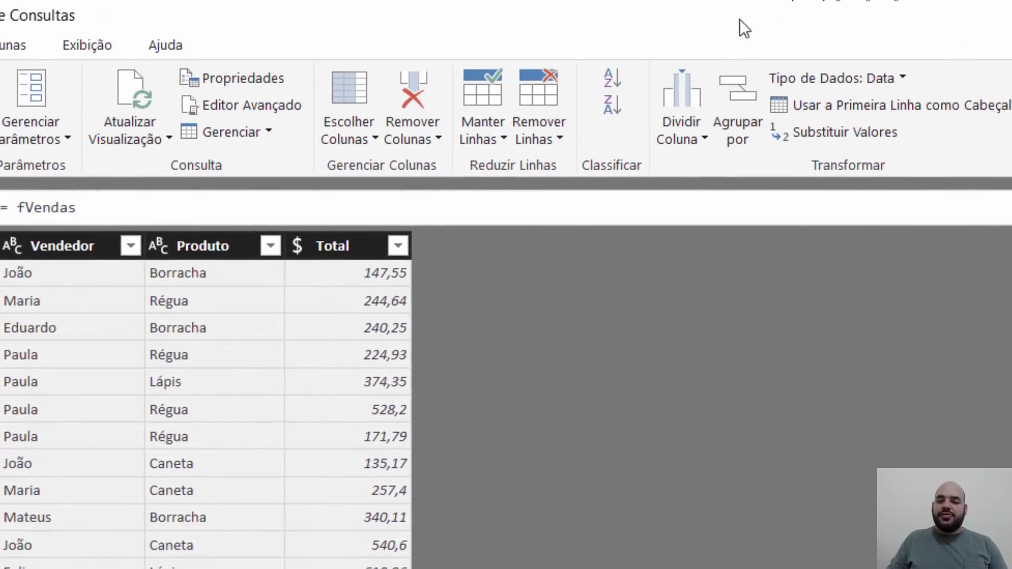
left_click(740, 109)
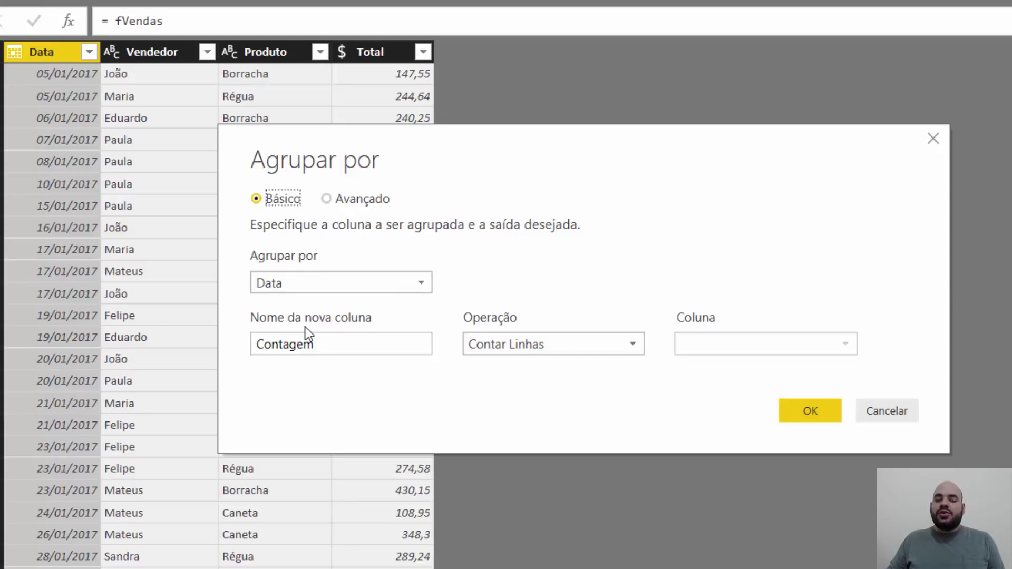
left_click(315, 344)
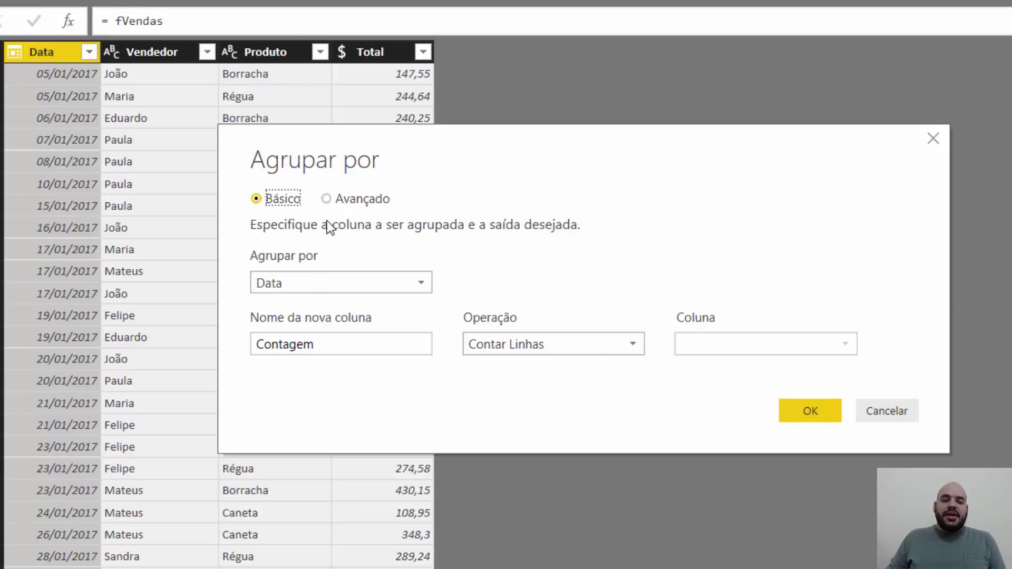
left_click(327, 199)
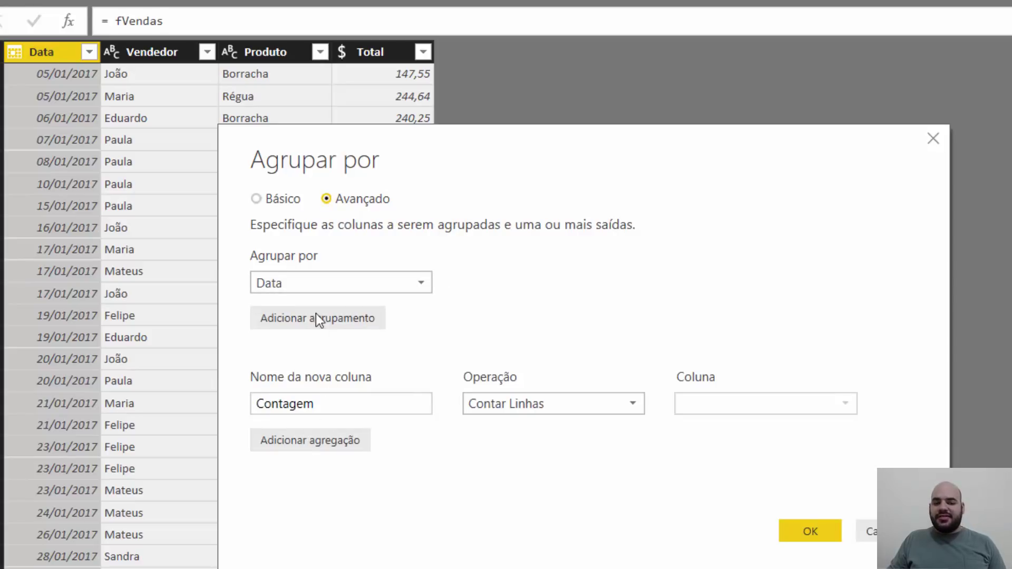
left_click(264, 201)
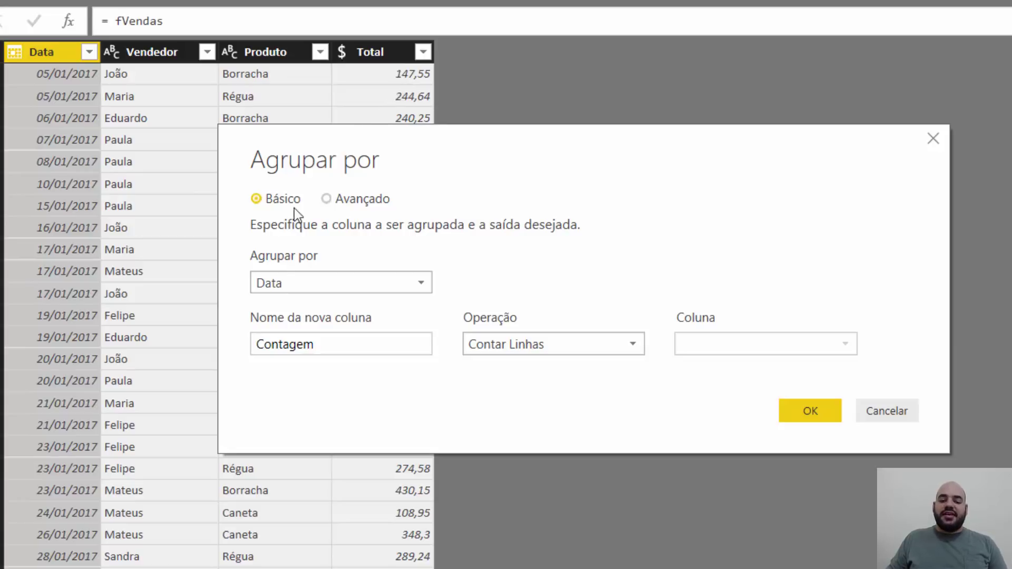
left_click(283, 287)
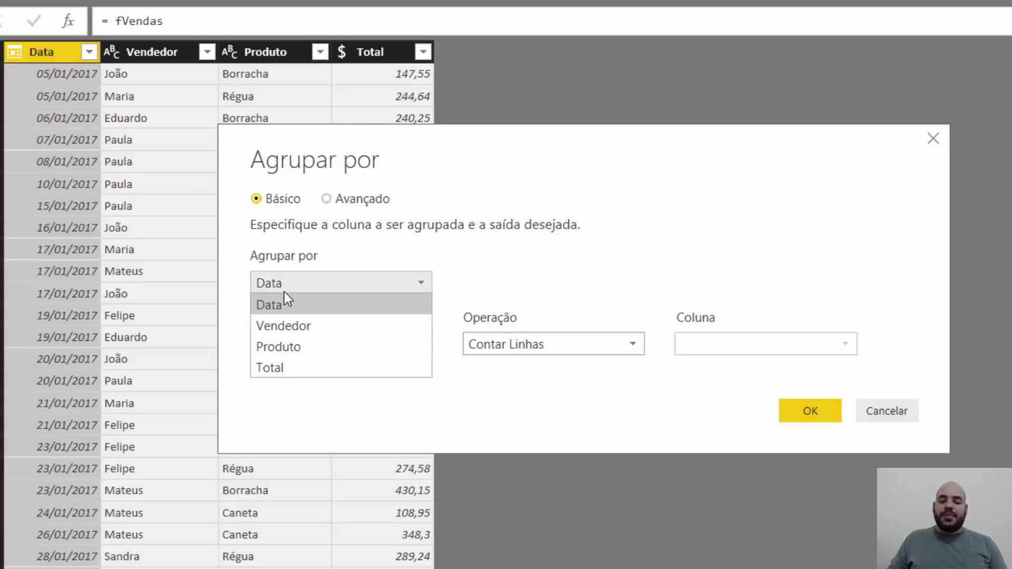
left_click(290, 325)
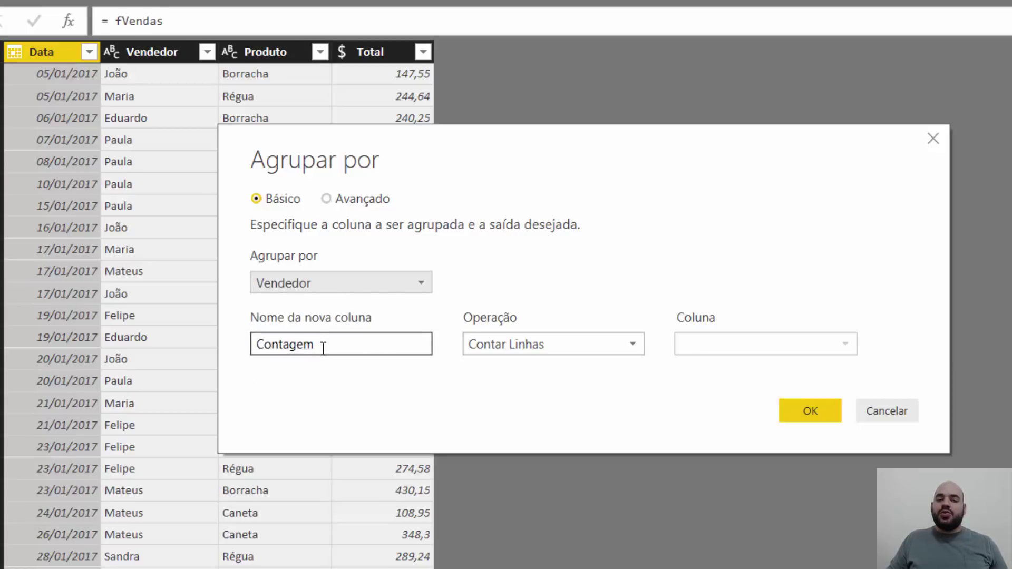
Name the new aggregated column Total, calculate it as the Soma of the Total column, and apply the grouping.
key("Tab")
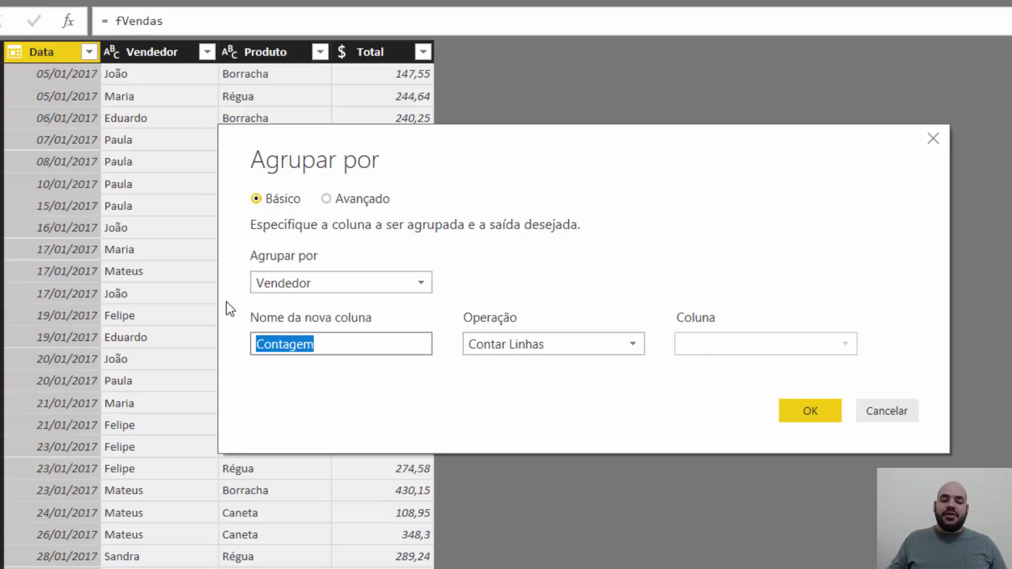
type("Total")
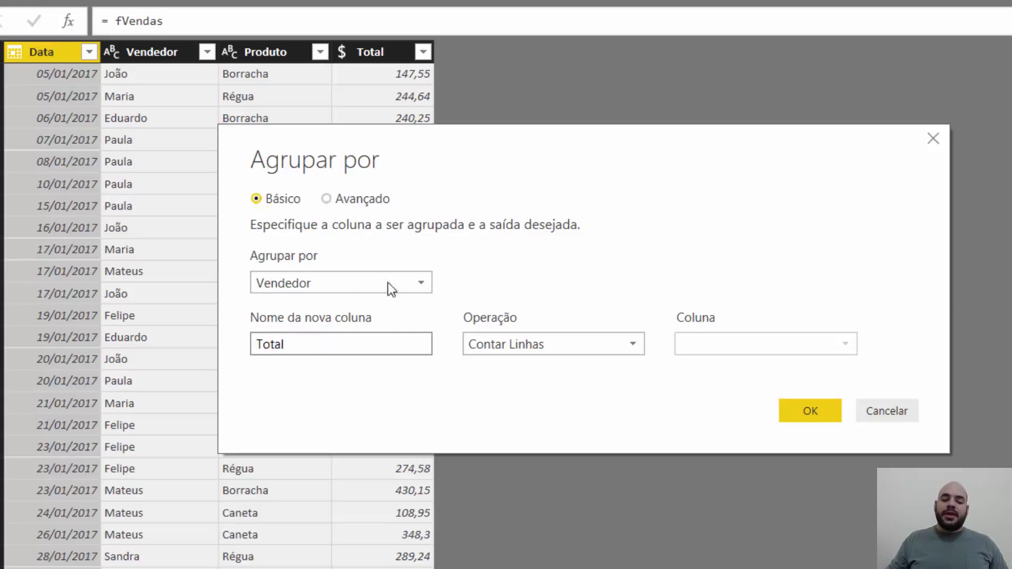
left_click(539, 342)
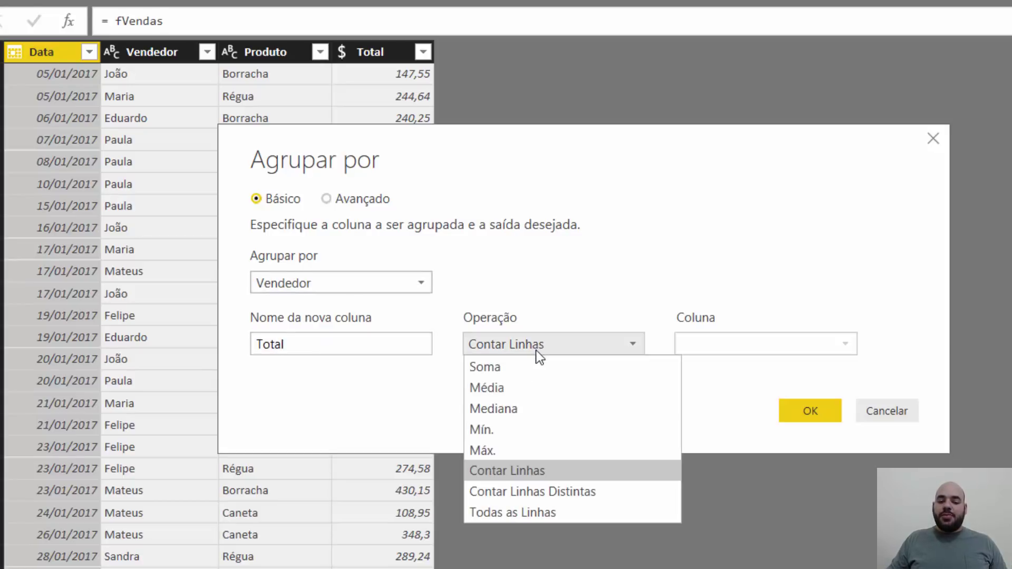
left_click(532, 366)
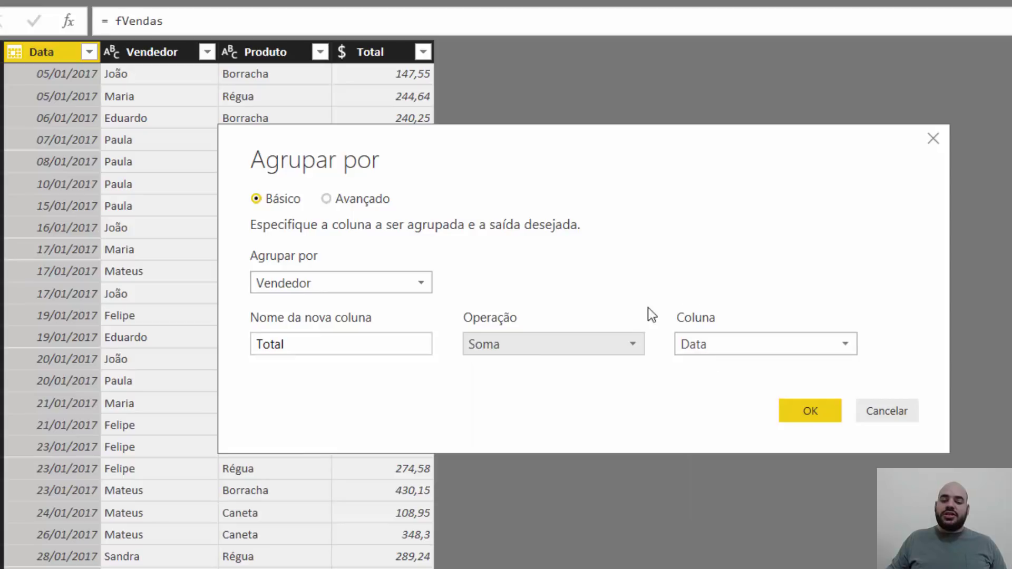
left_click(751, 352)
left_click(719, 429)
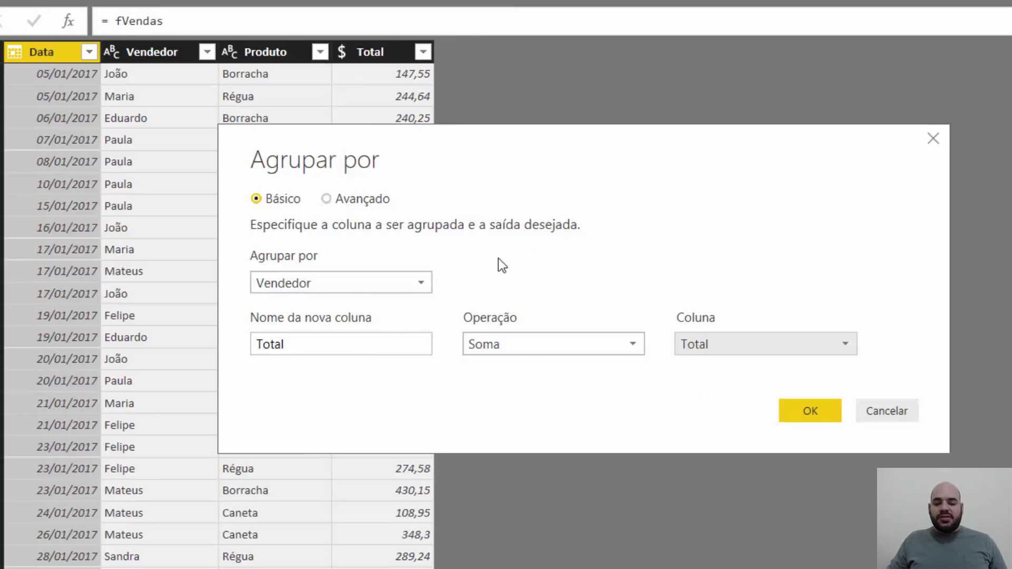
left_click(815, 417)
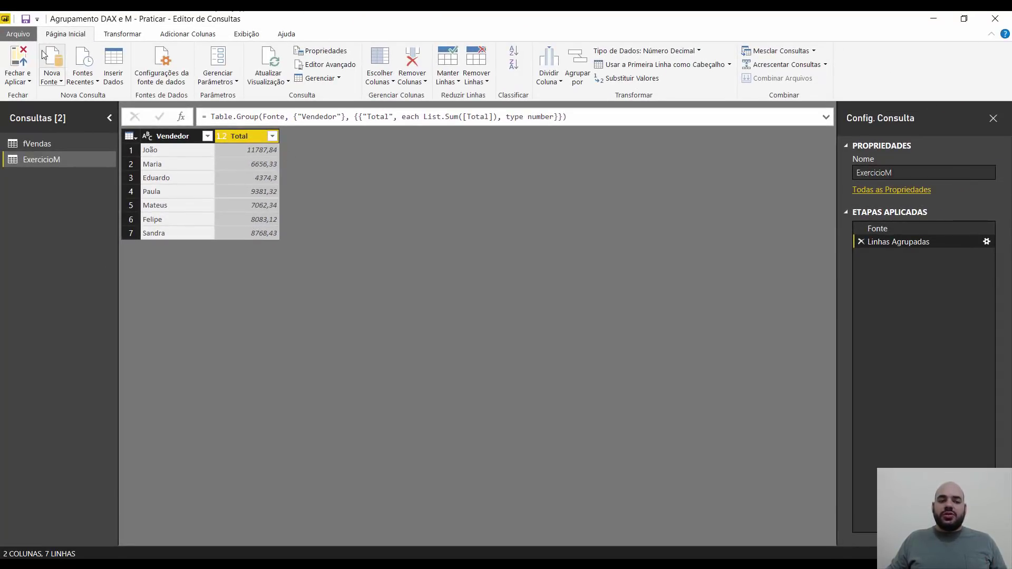
Close the query editor applying the changes, and display the ExercicioM table in the data view.
left_click(17, 73)
left_click(17, 54)
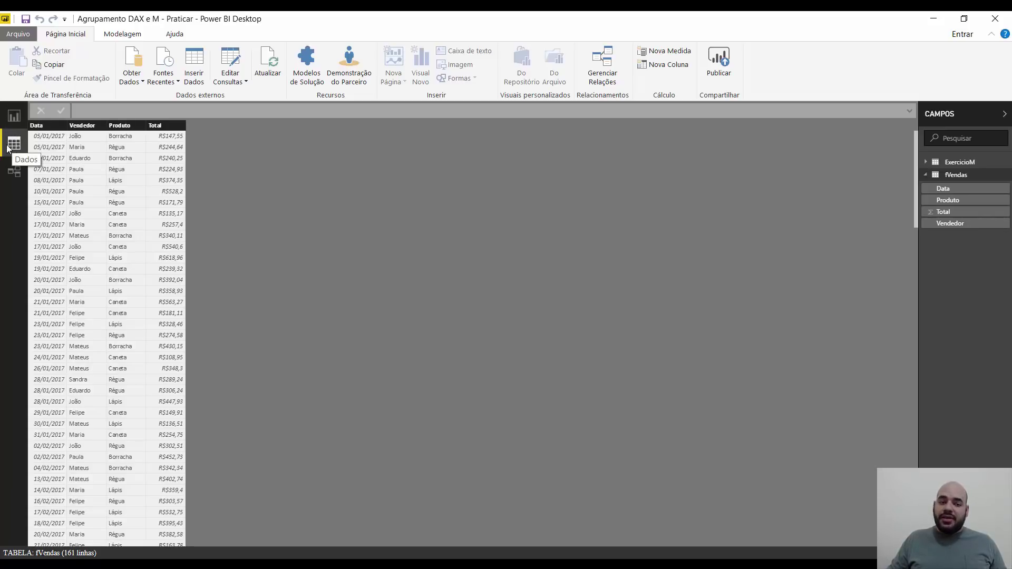
left_click(15, 115)
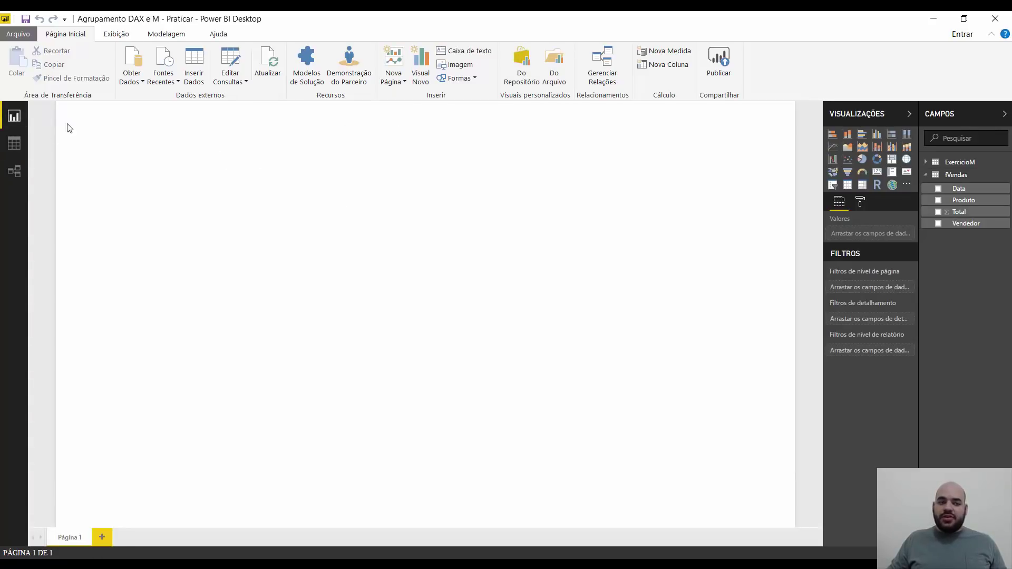
left_click(20, 151)
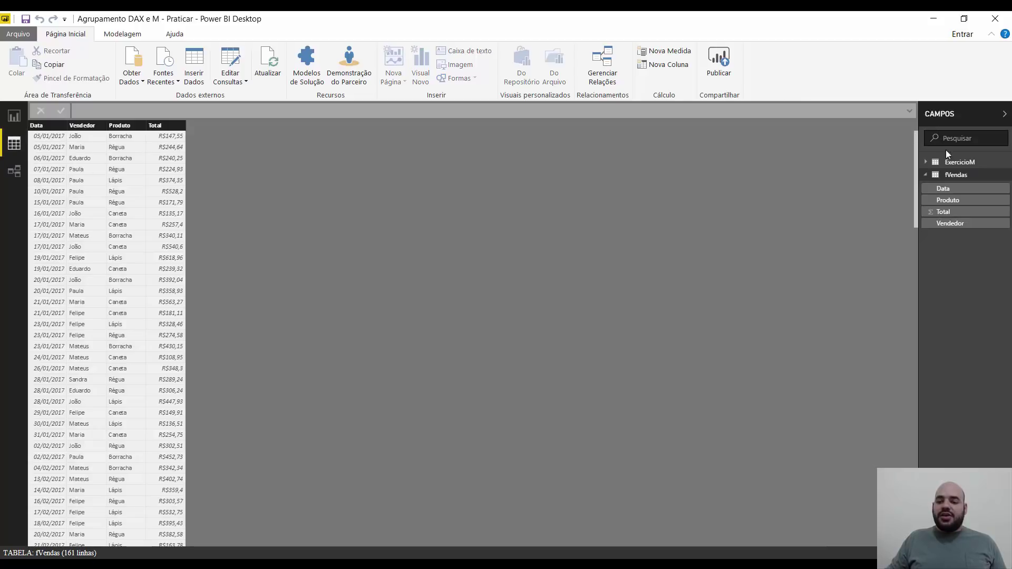
left_click(956, 175)
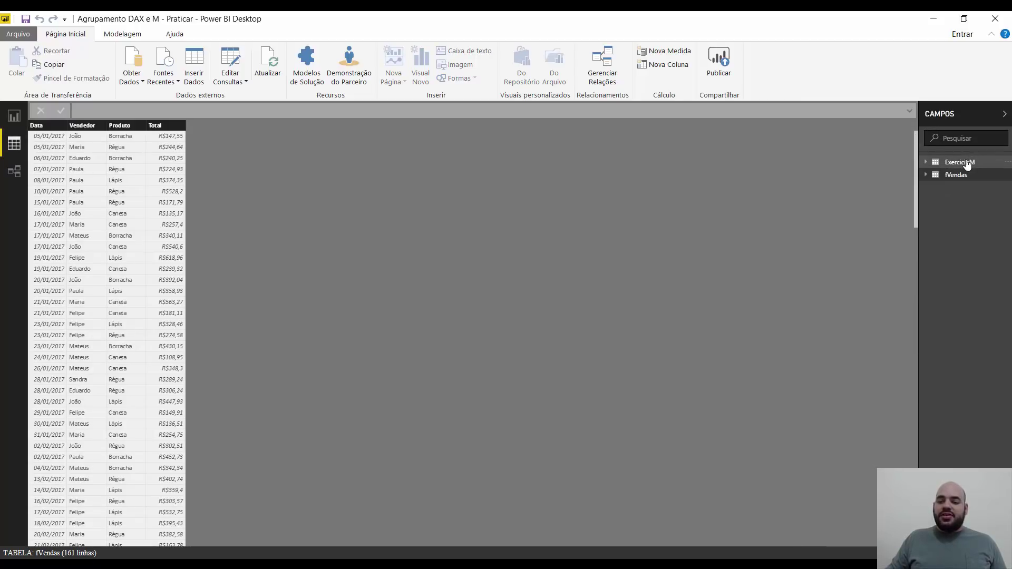
left_click(966, 162)
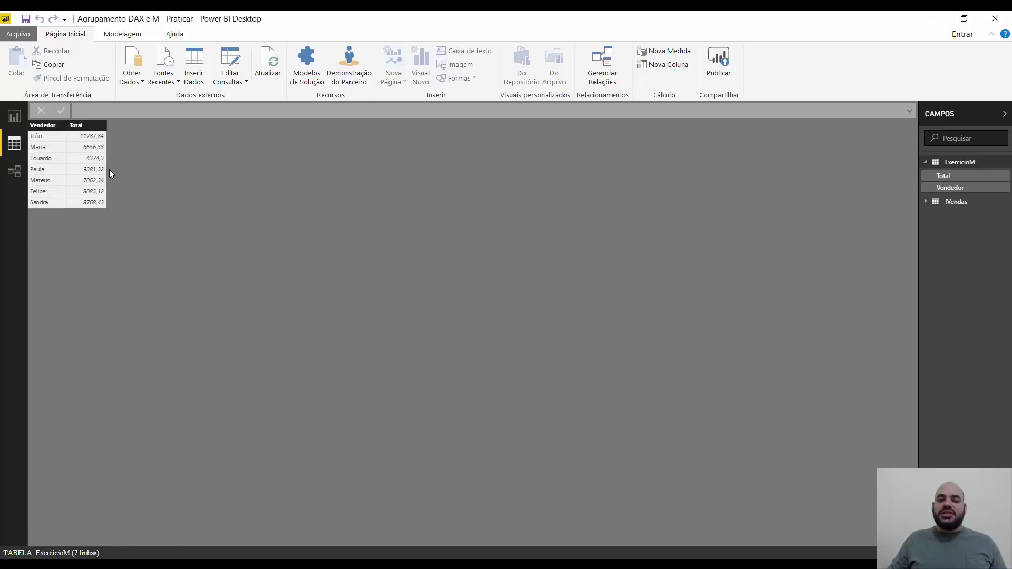
left_click(956, 162)
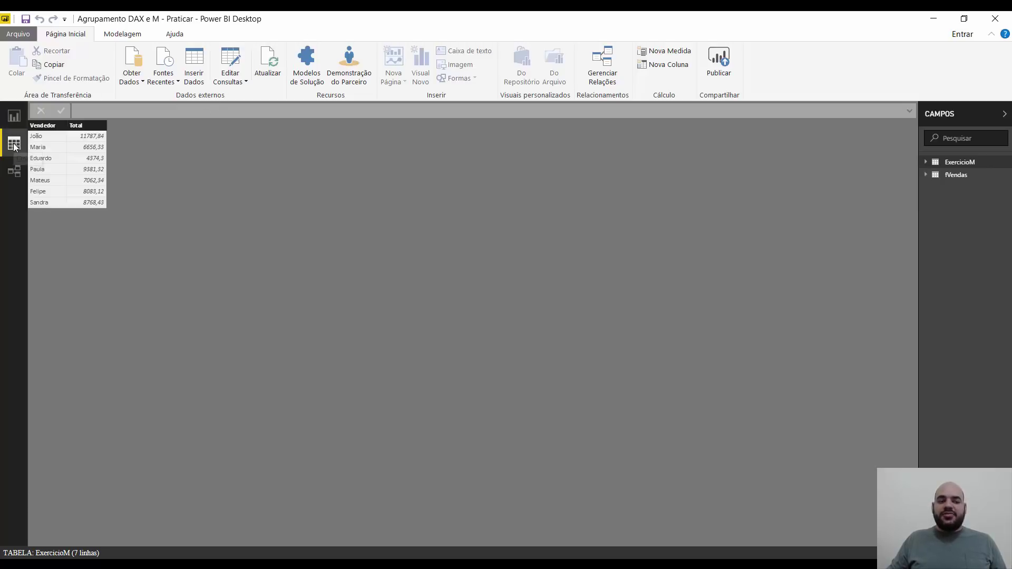
Create a new calculated table and name it ExercicioDAX.
left_click(130, 39)
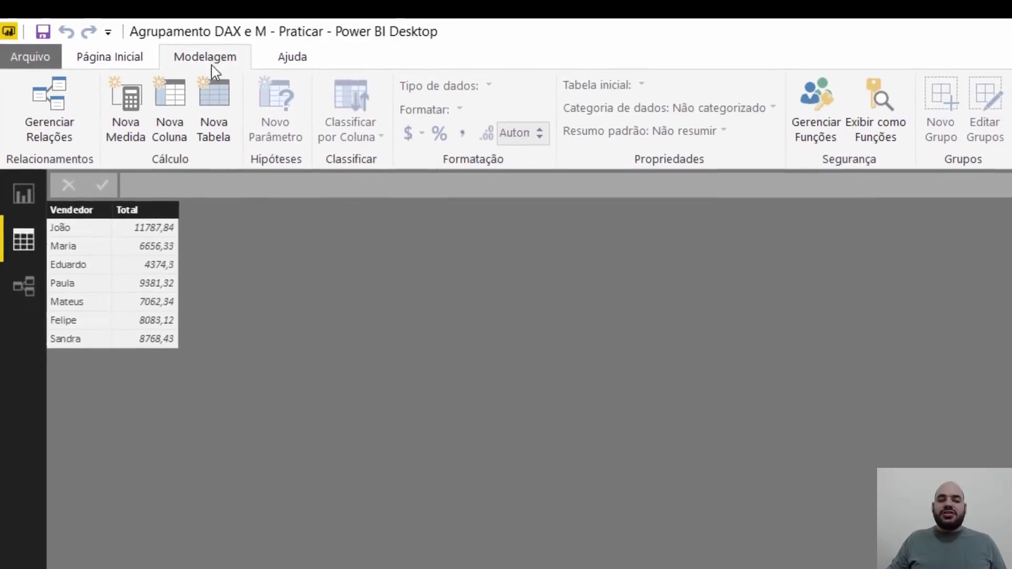
left_click(212, 121)
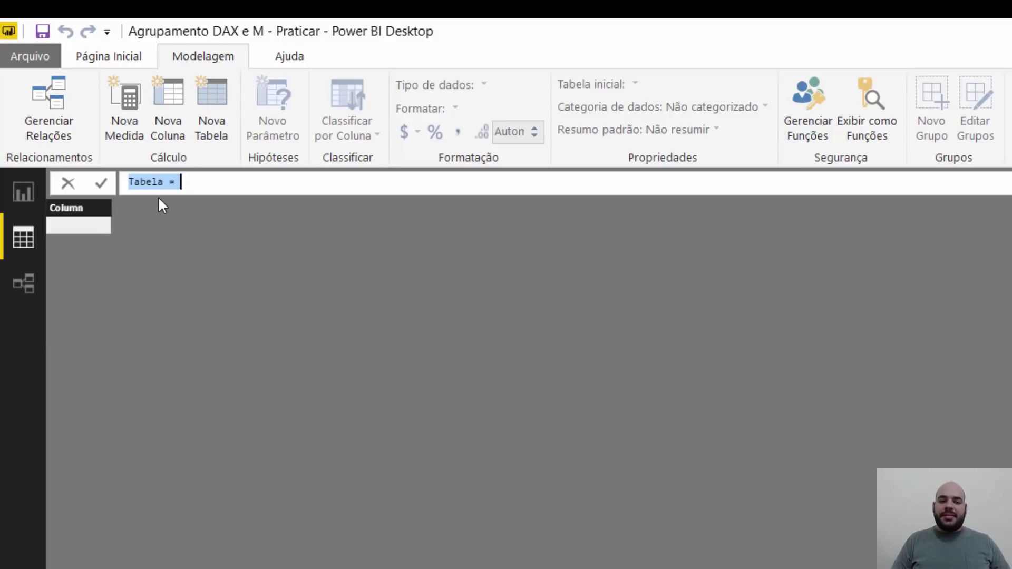
type("E")
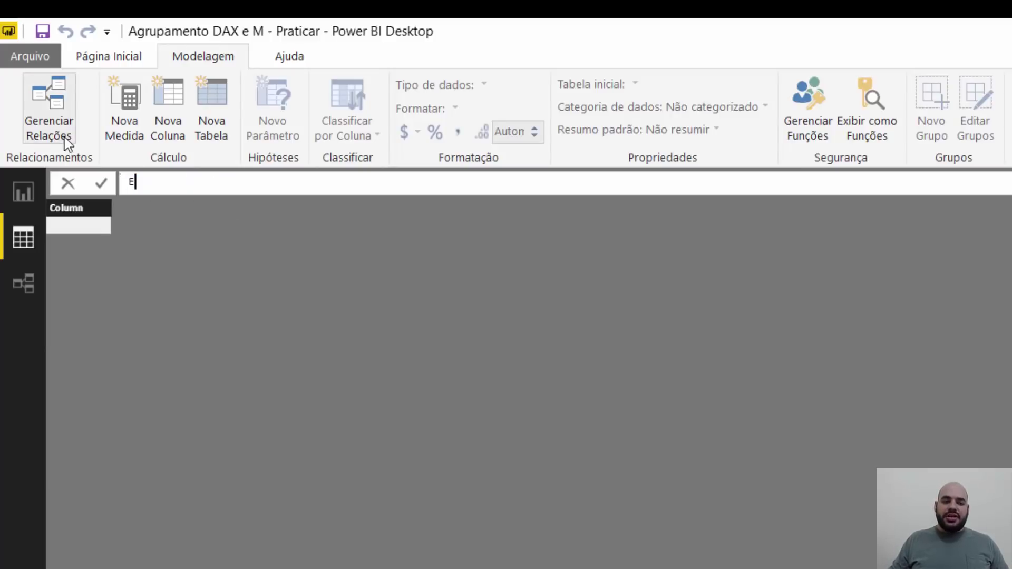
type("xerci")
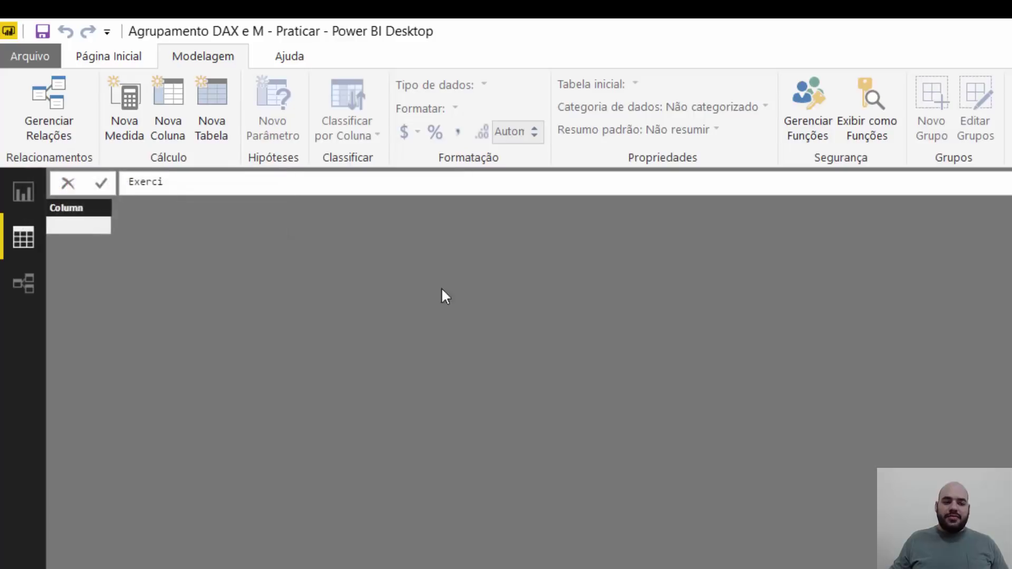
type("cioDA")
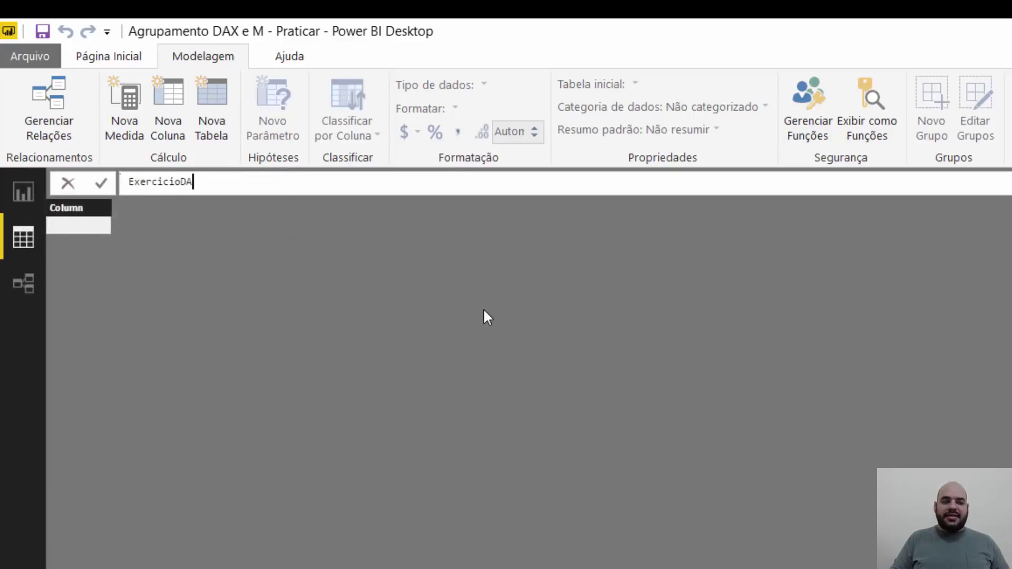
type("X =")
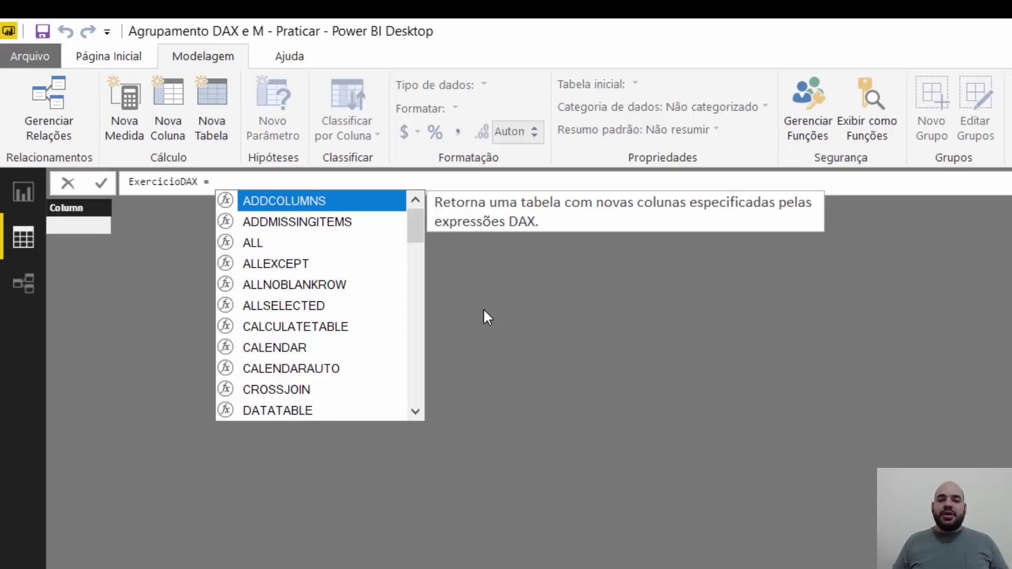
Begin the ExercicioDAX formula with GROUPBY on the fVendas table, using fVendas[Vendedor] as the grouping column.
type("gr")
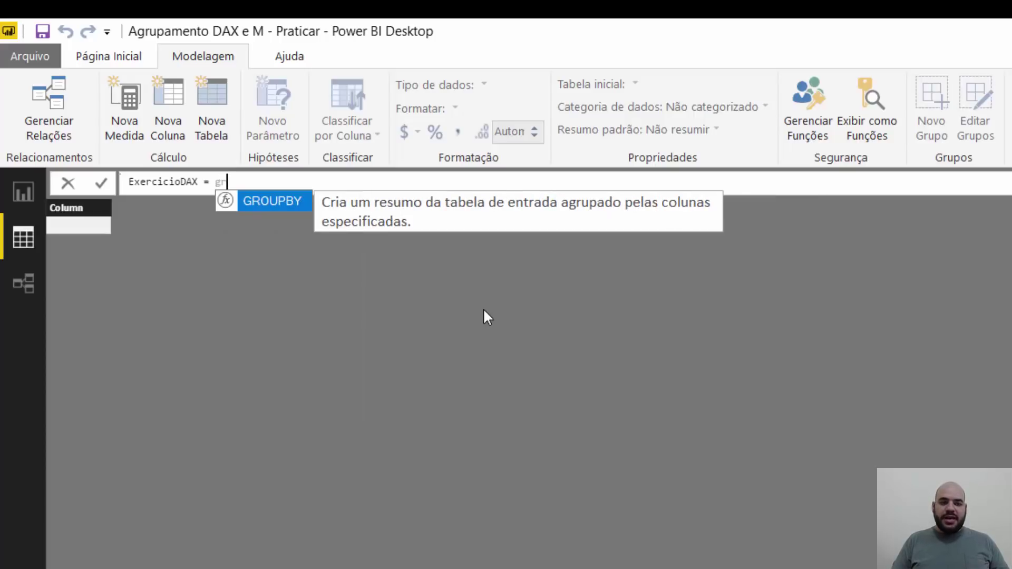
key("Tab")
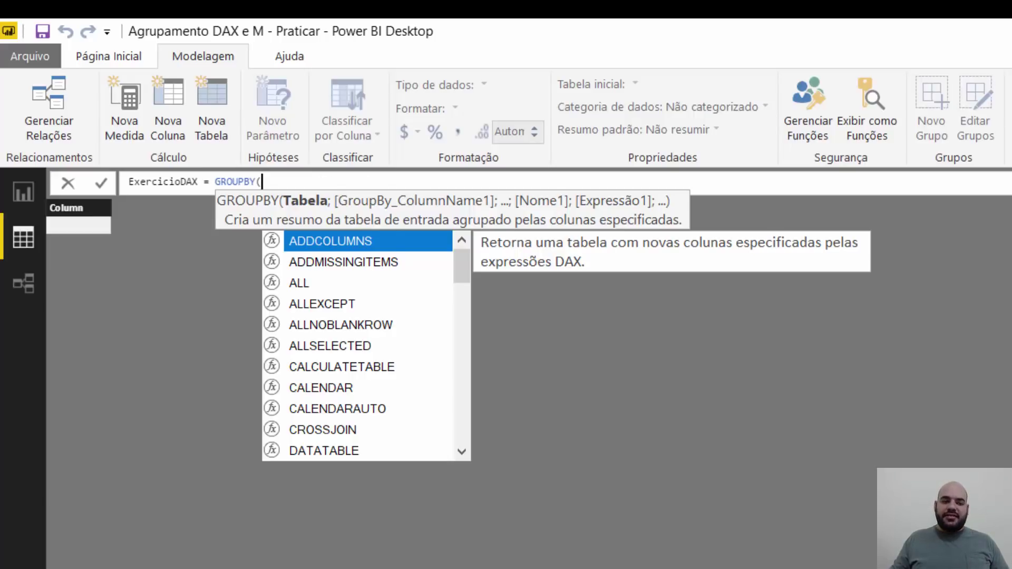
type("fVendas")
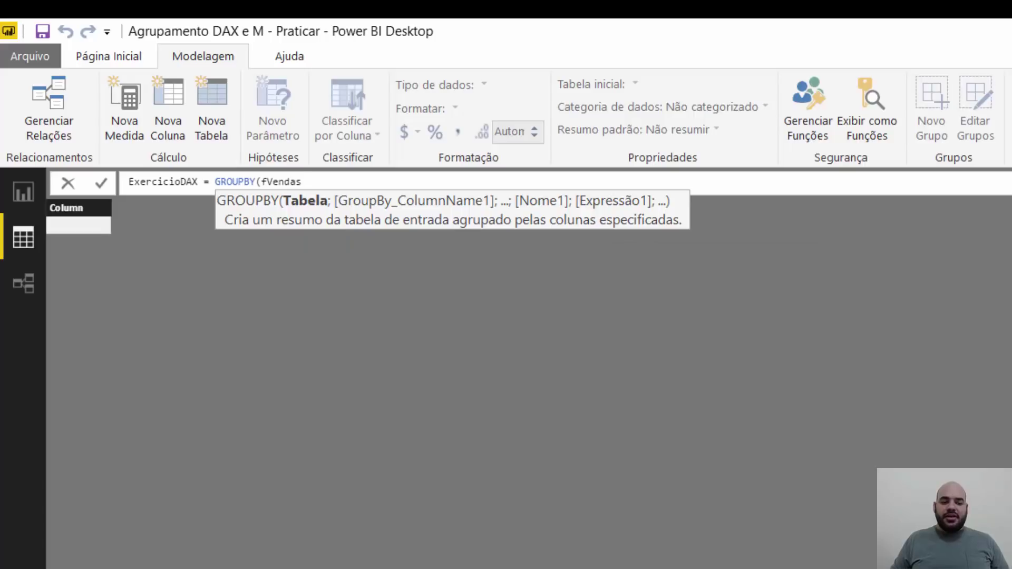
type(";")
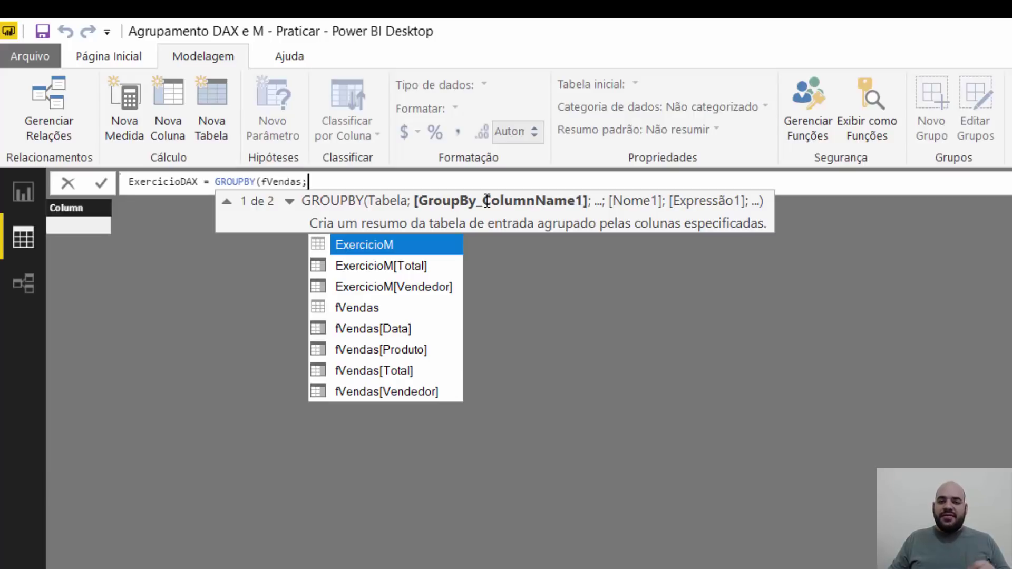
type("FVE")
key("Down")
key("Down")
key("Down")
key("Down")
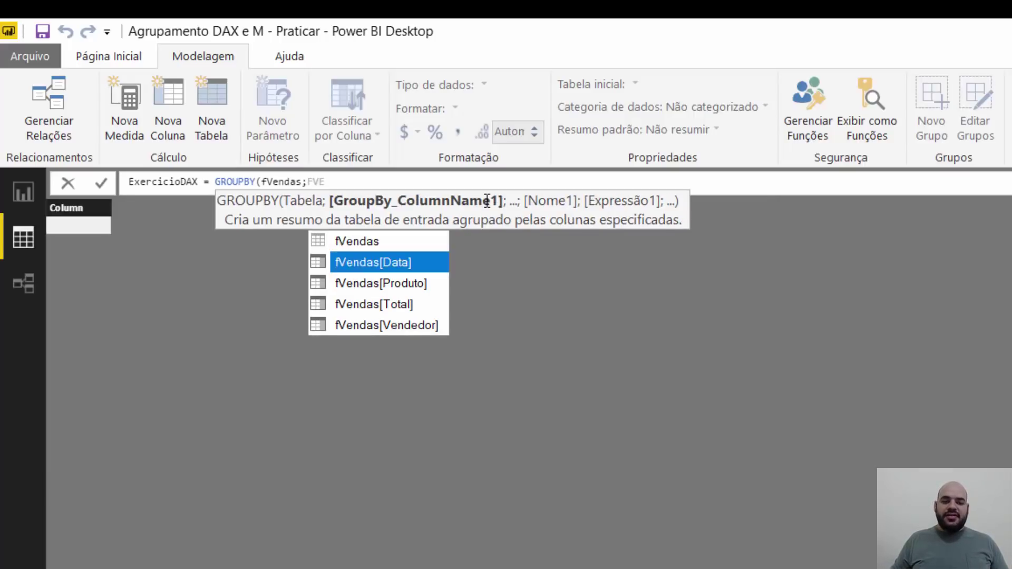
key("Tab")
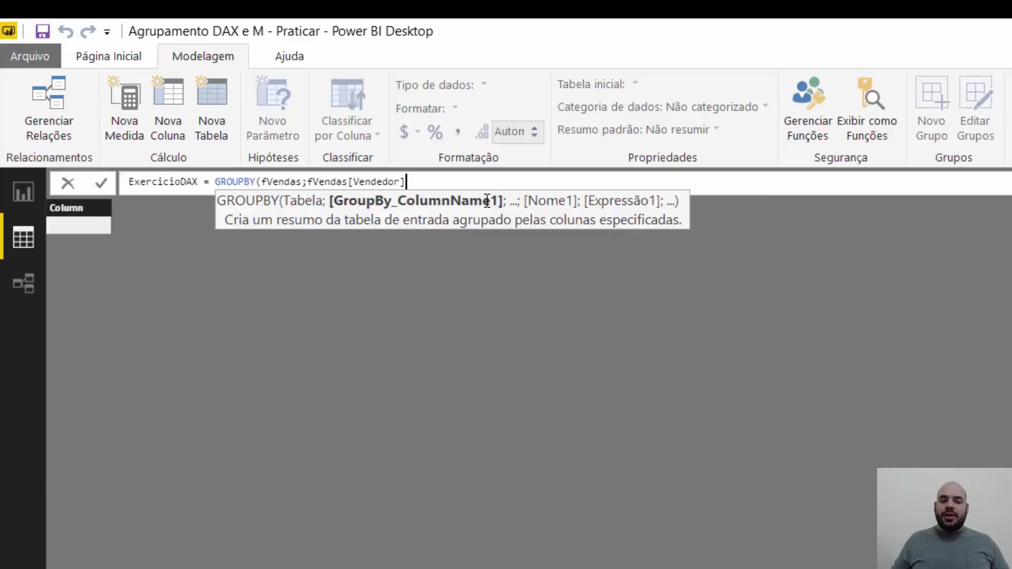
Add an aggregated column named "Total" to the GROUPBY formula and start its expression with the SUMX function.
type(";")
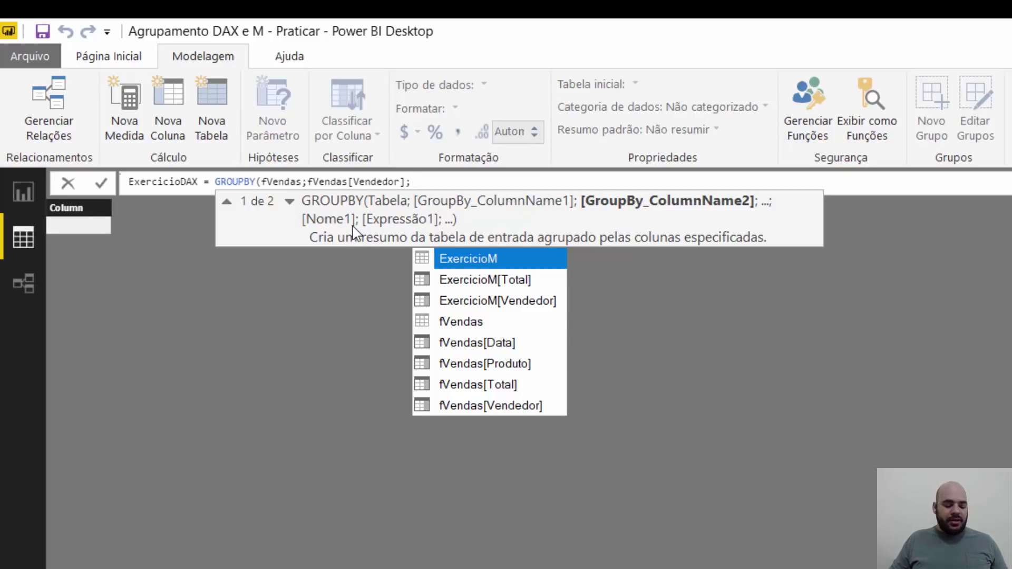
type("\"")
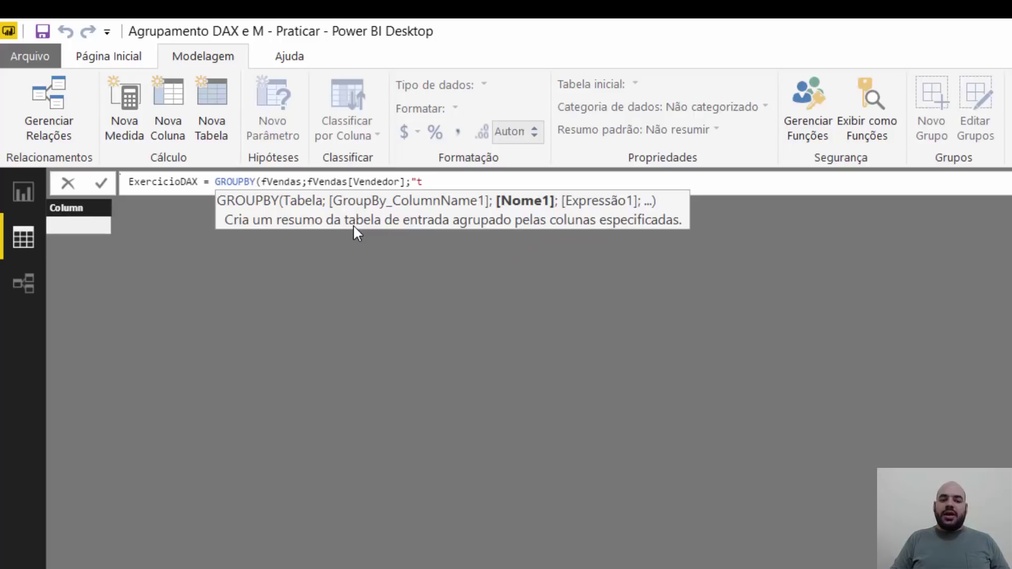
type("Total\"")
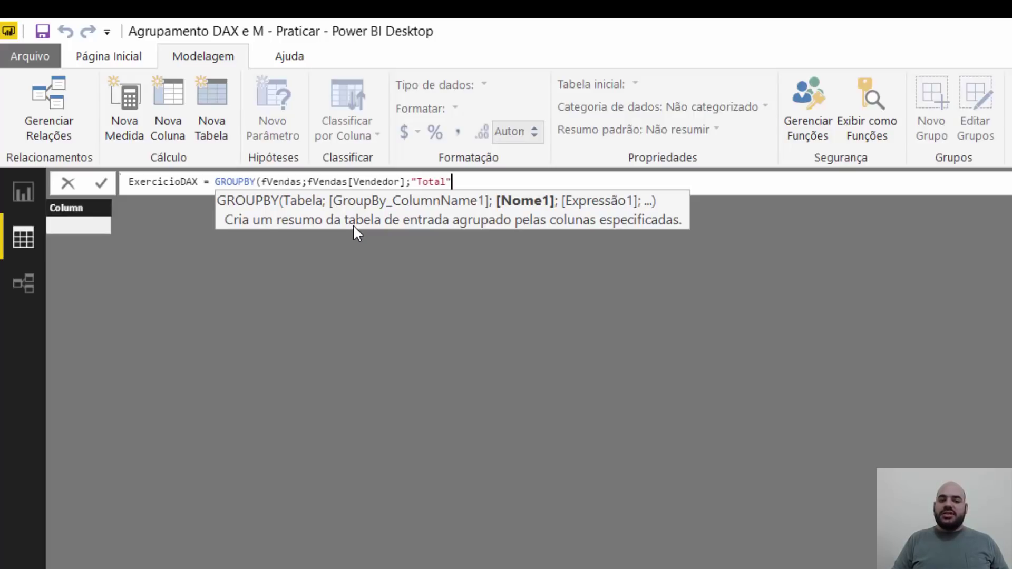
type(";")
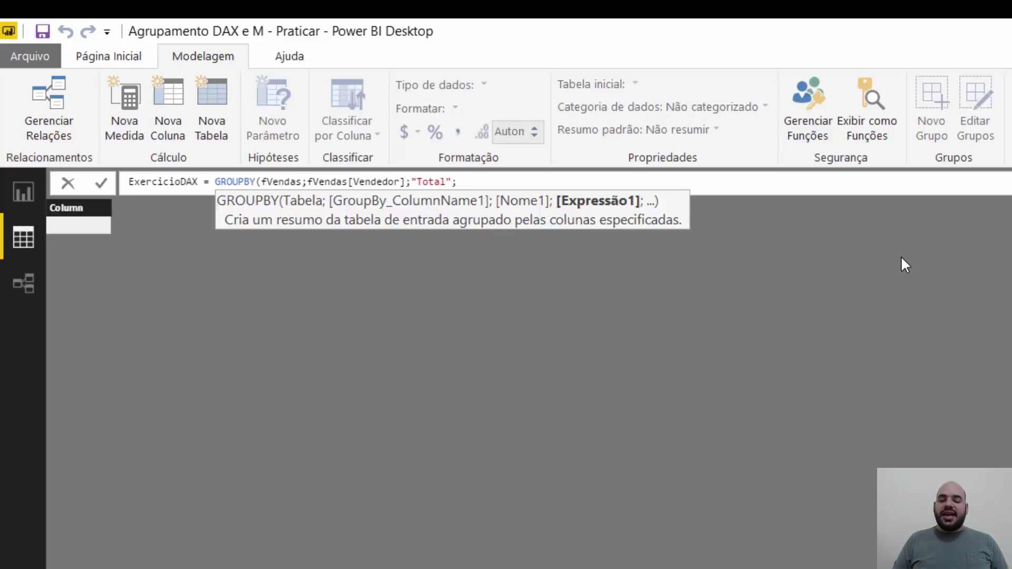
type("su")
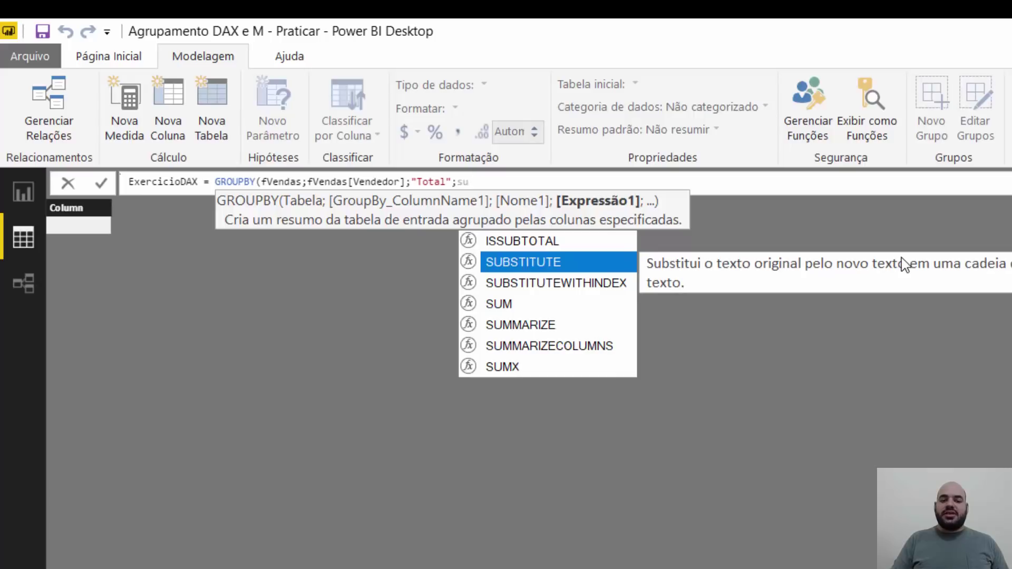
key("Down")
key("Down")
key("Down")
key("Down")
key("Down")
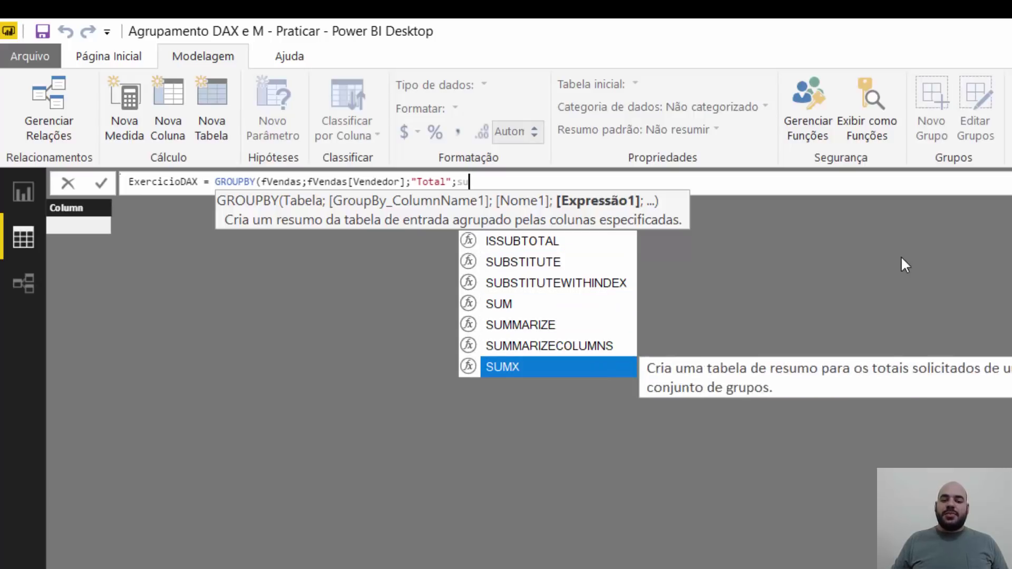
key("Tab")
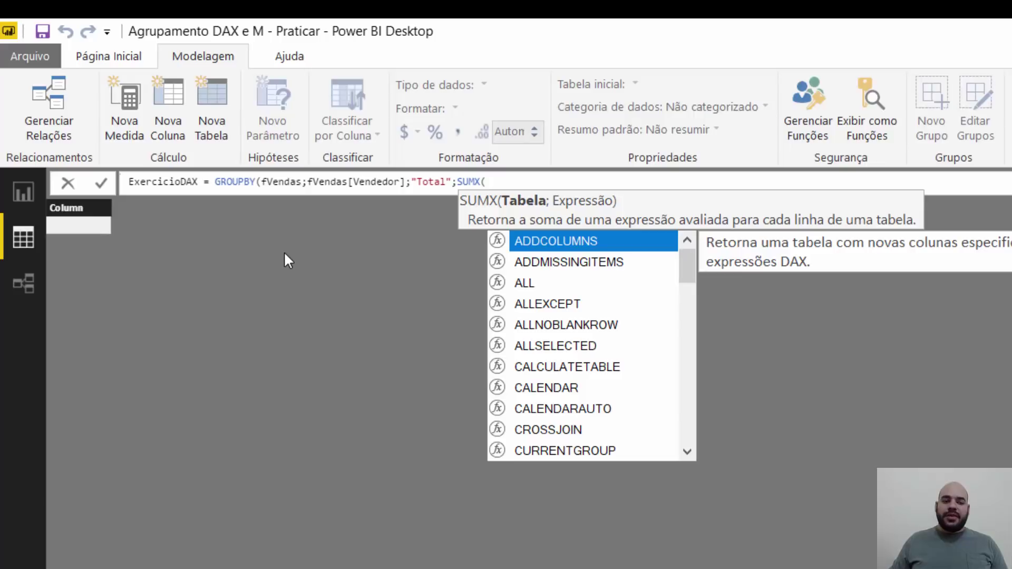
Complete SUMX with CURRENTGROUP() as its table and fVendas[Total] as its expression, close both functions, and commit the formula.
type("cur")
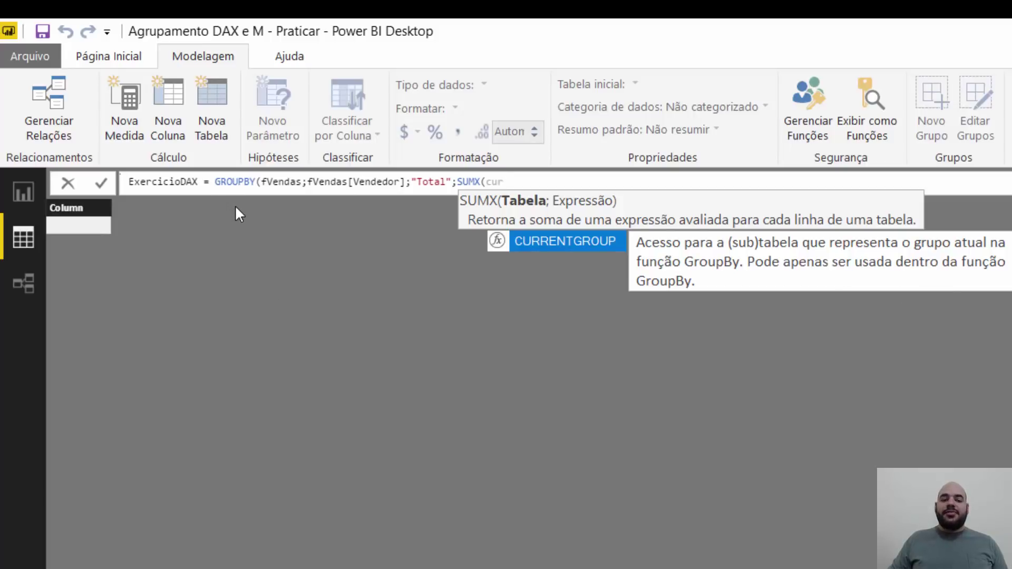
key("Tab")
type(")")
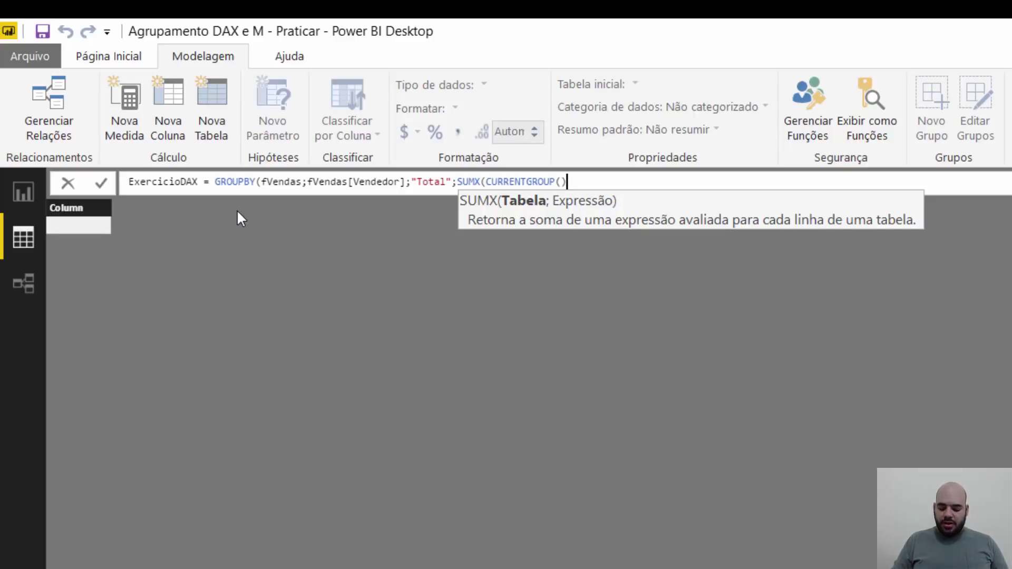
type(";")
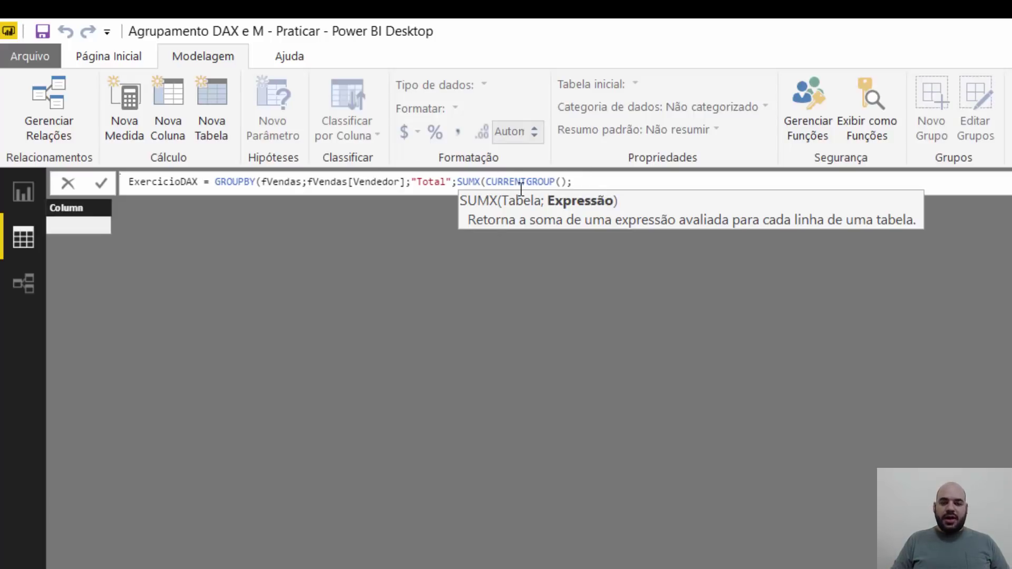
type("fve")
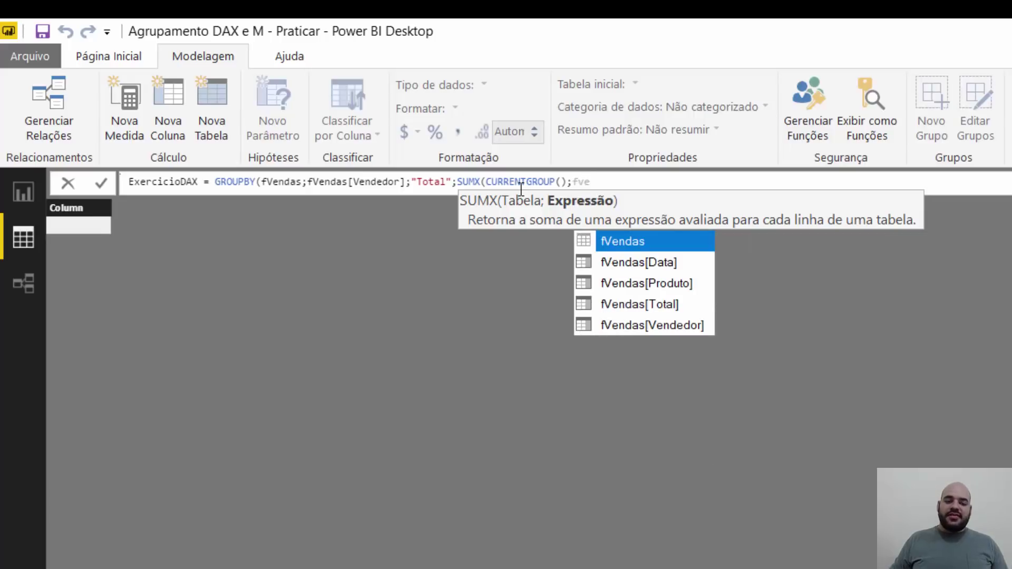
key("Down")
key("Down")
key("Tab")
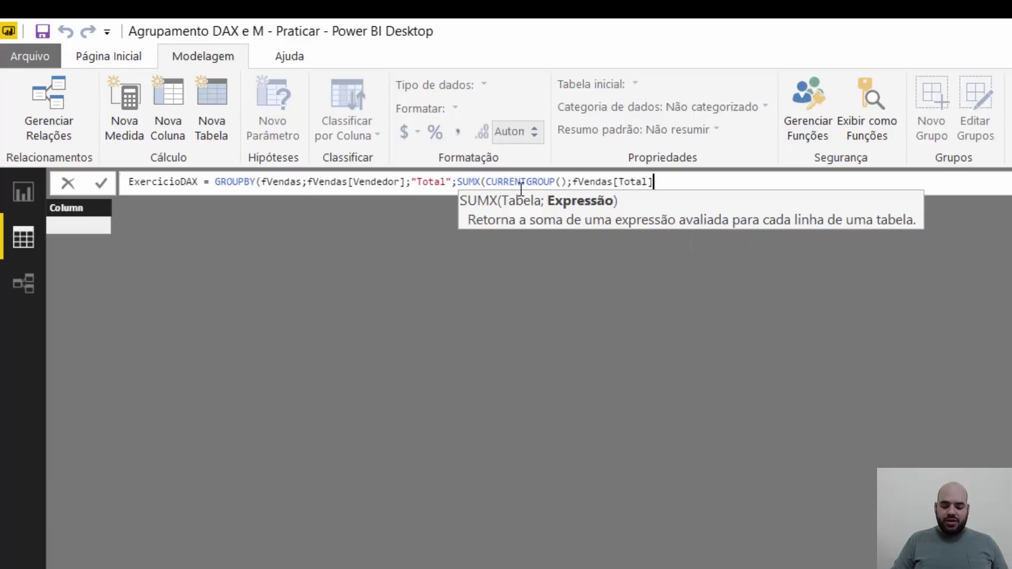
type(")")
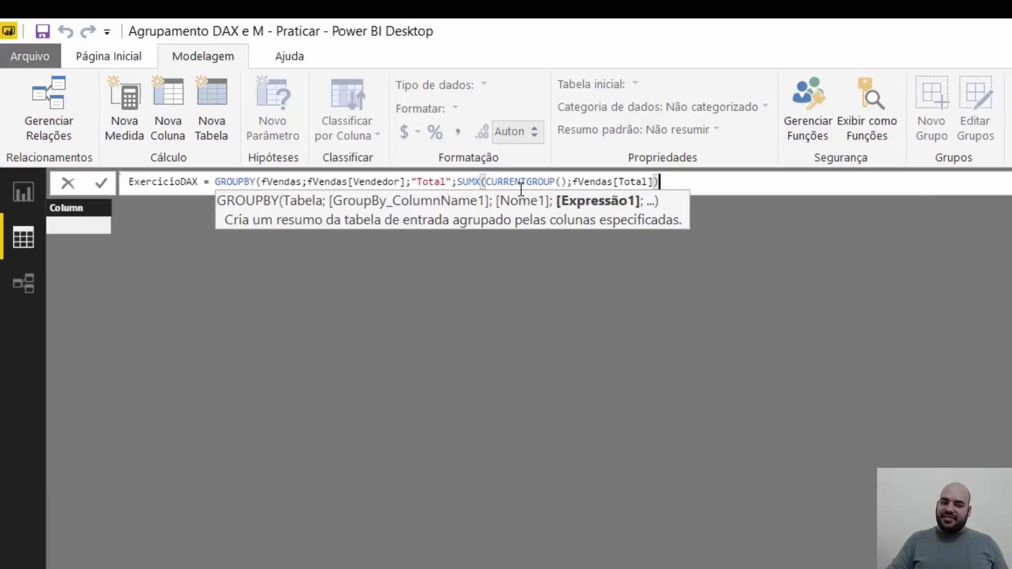
type(")")
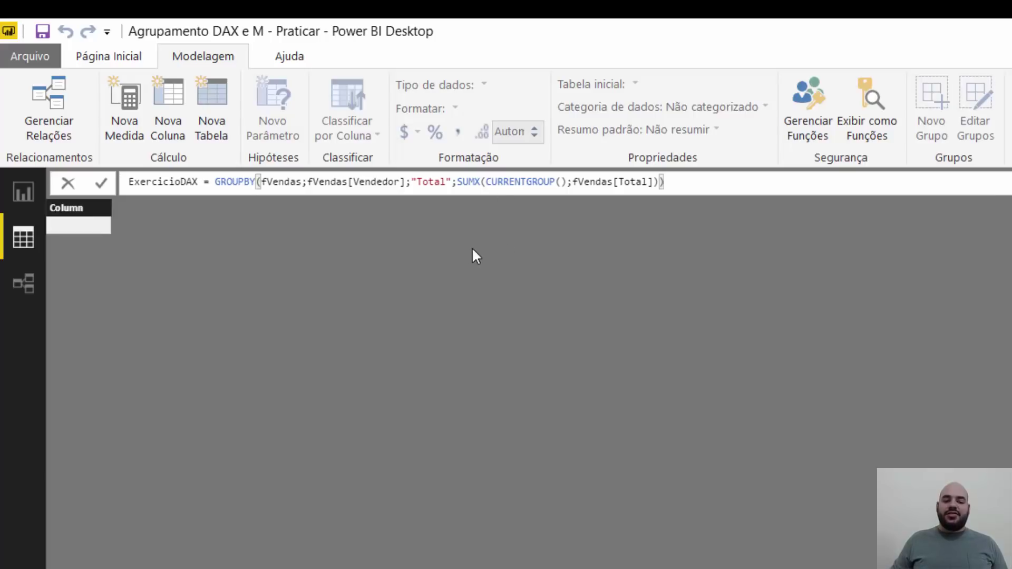
key("Return")
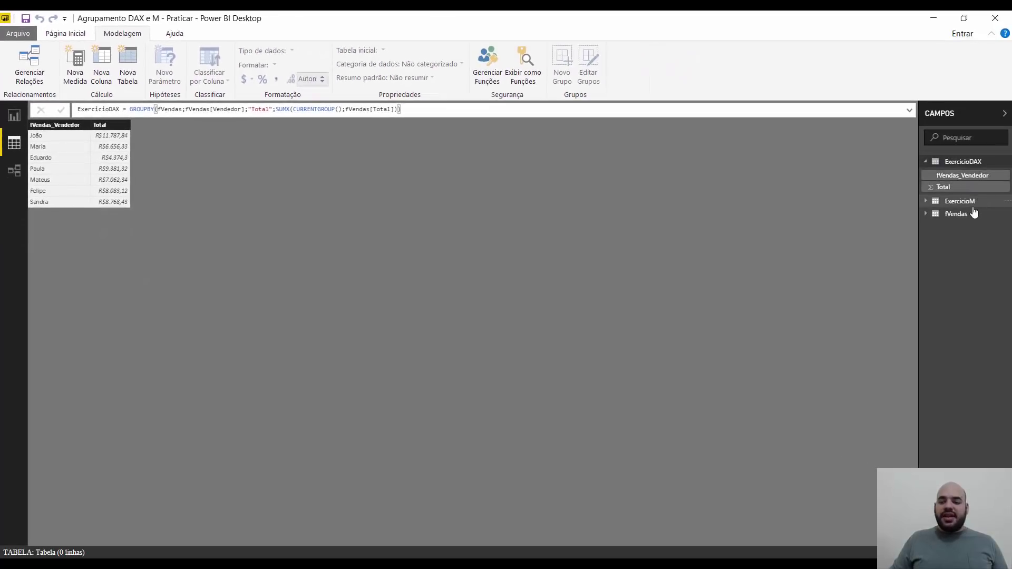
Compare the data of the ExercicioM and ExercicioDAX tables, collapsing both tables' field lists.
left_click(959, 202)
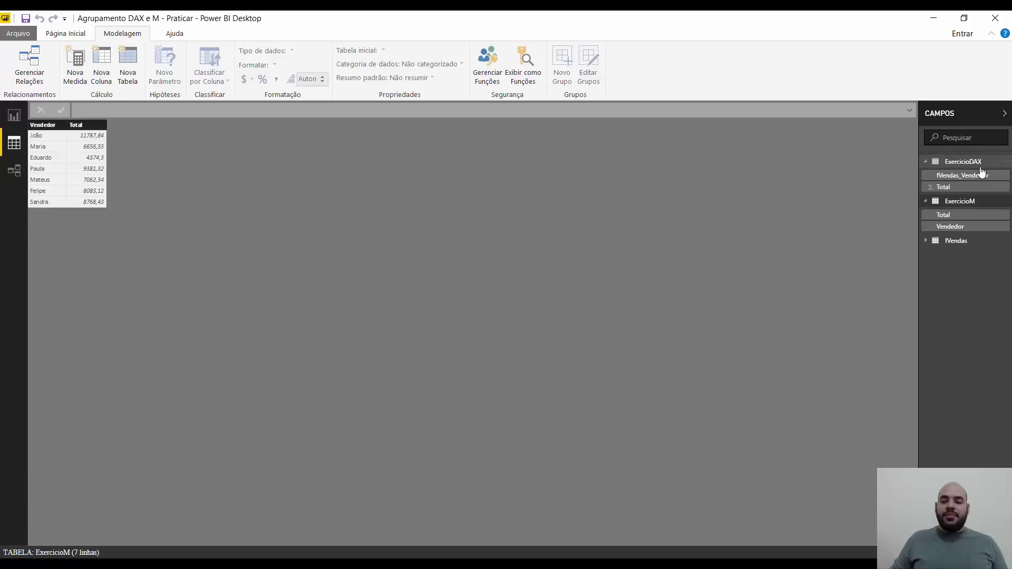
left_click(926, 162)
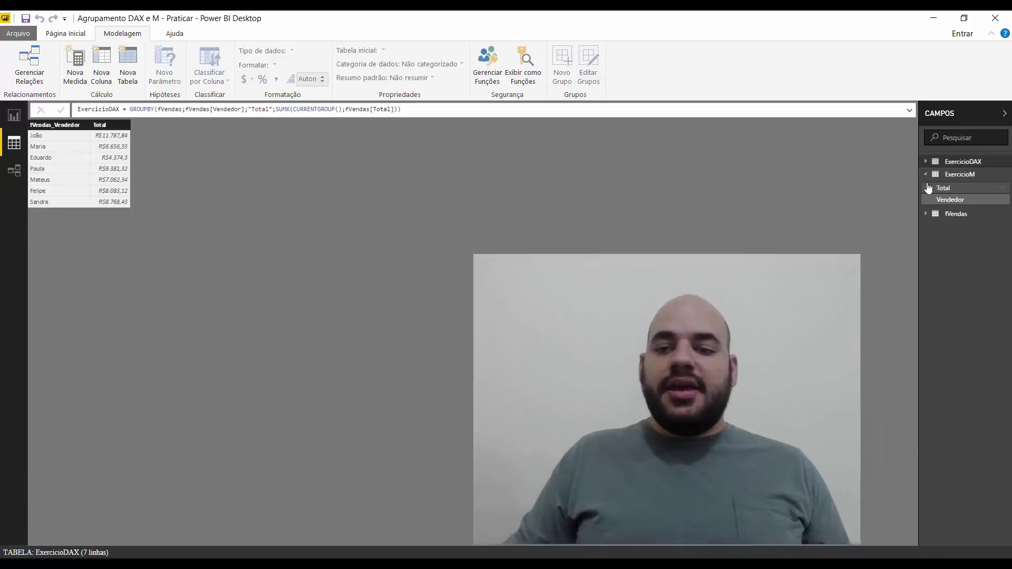
left_click(926, 174)
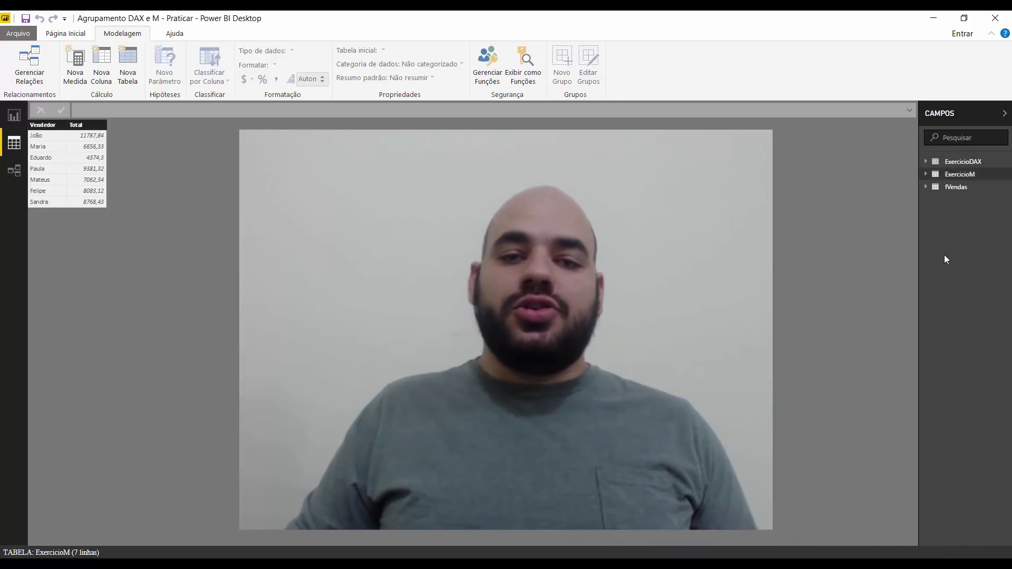